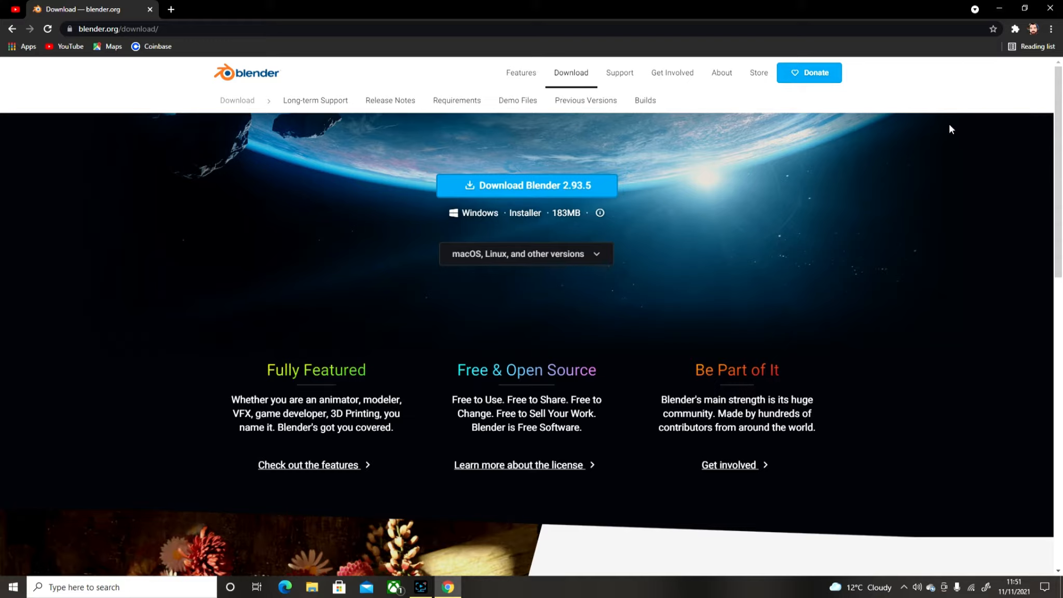
Step: Close the browser and launch Blender from the desktop with its default cube scene ready for use
left_click(1051, 9)
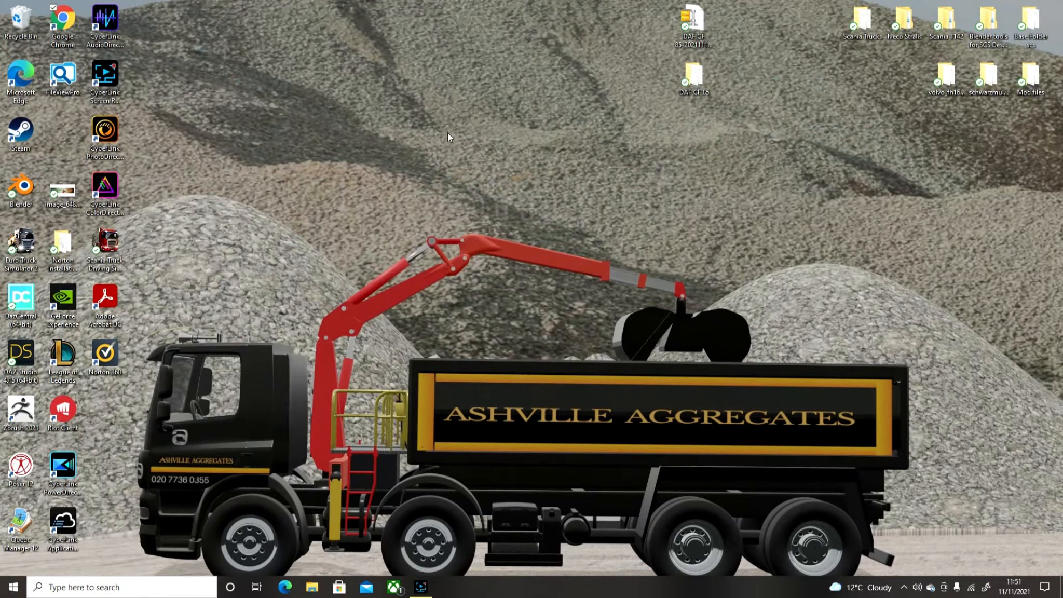
double_click(22, 195)
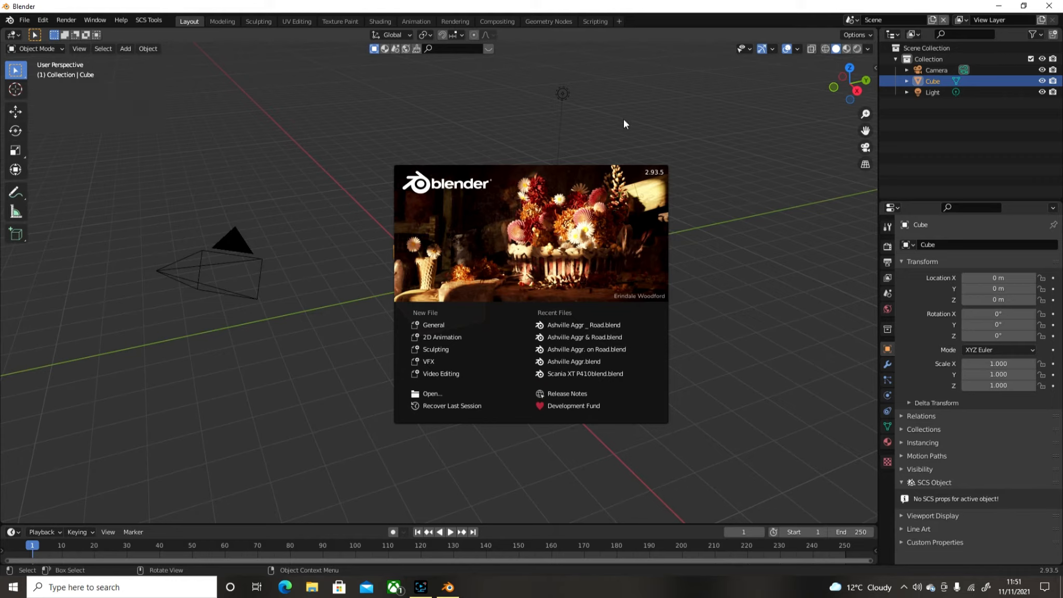
left_click(624, 120)
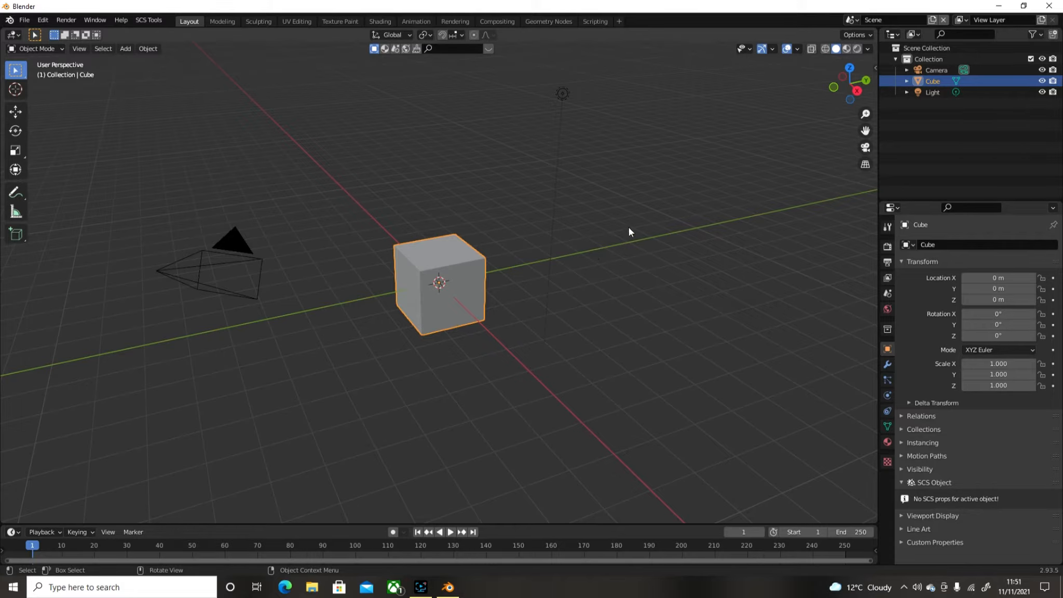
Step: Examine the default cube, camera and light in the 3D viewport from several angles and distances
middle_click_drag(610, 251, 528, 254)
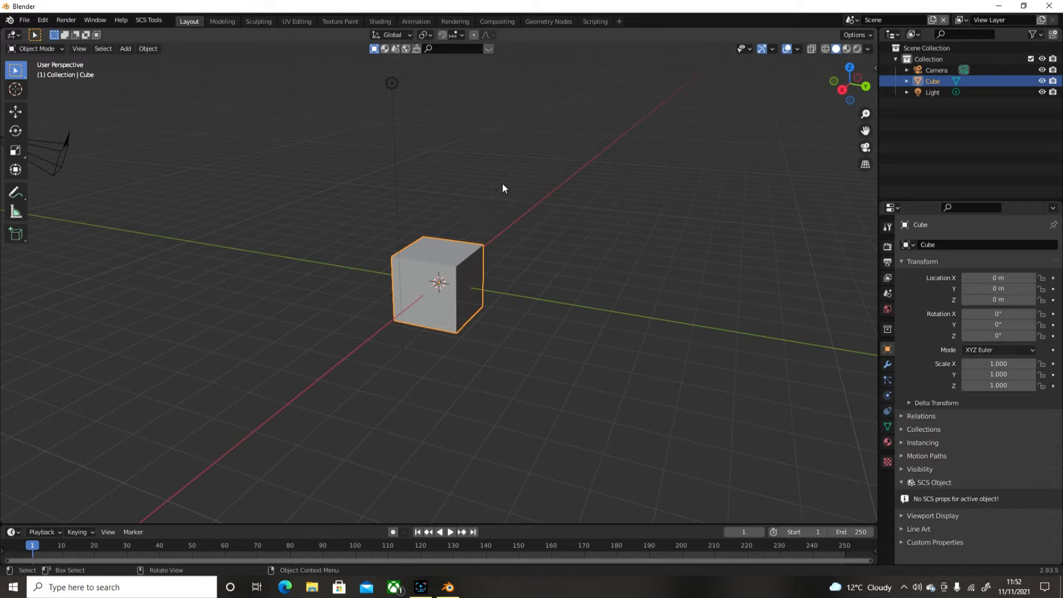
scroll(502, 186, "up", 2)
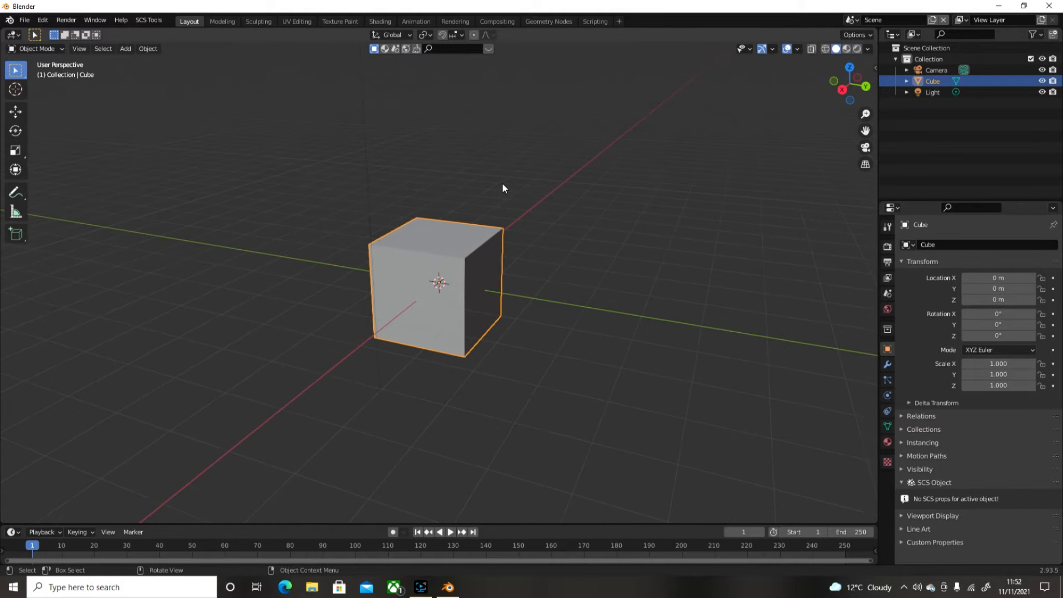
scroll(501, 187, "down", 2)
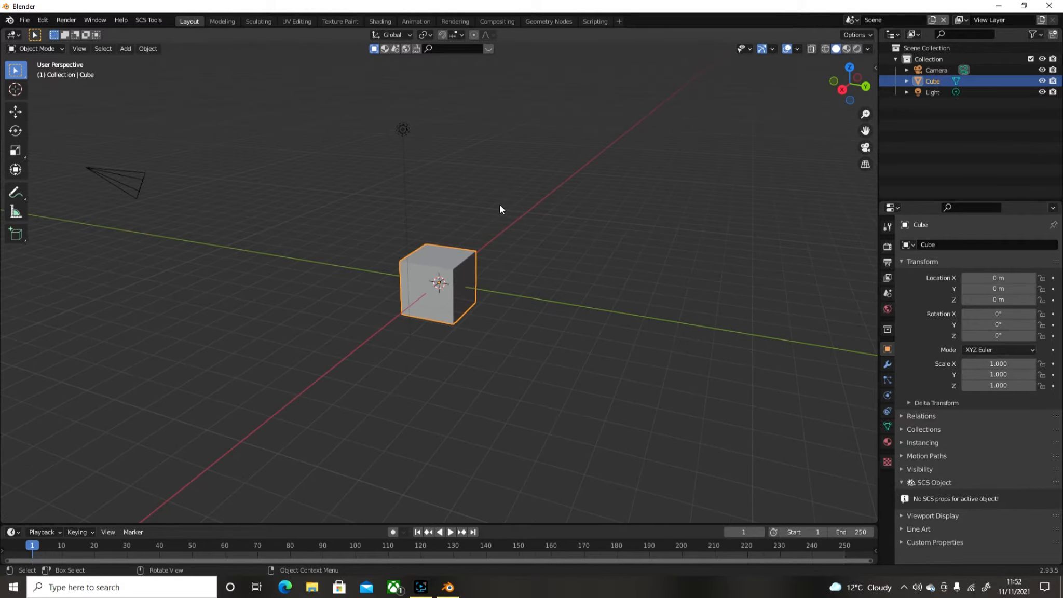
middle_click_drag(483, 223, 500, 266)
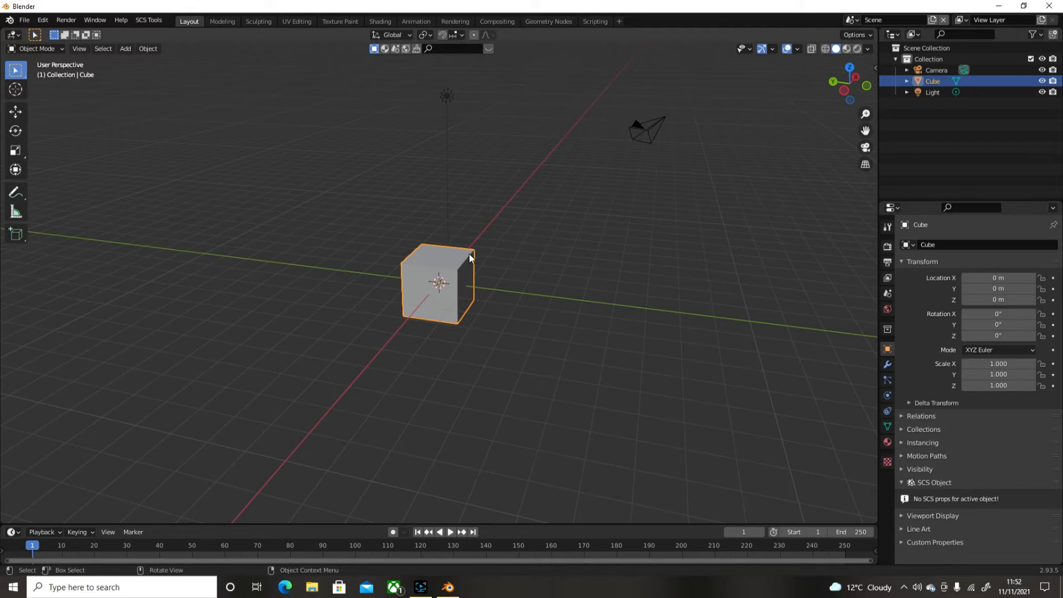
scroll(470, 254, "up", 3)
scroll(469, 255, "down", 6)
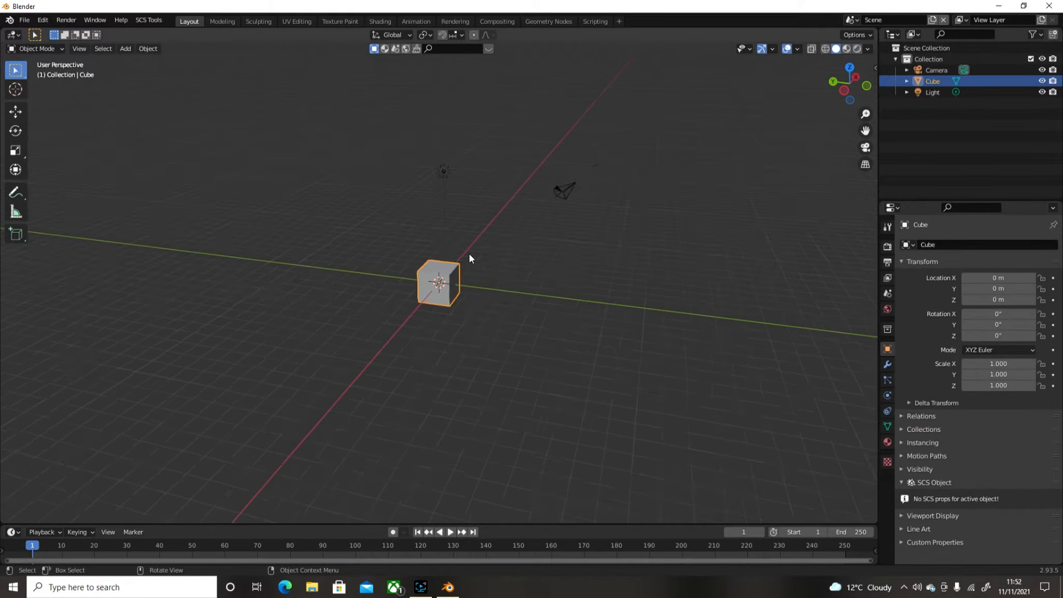
scroll(469, 254, "up", 6)
scroll(469, 254, "down", 4)
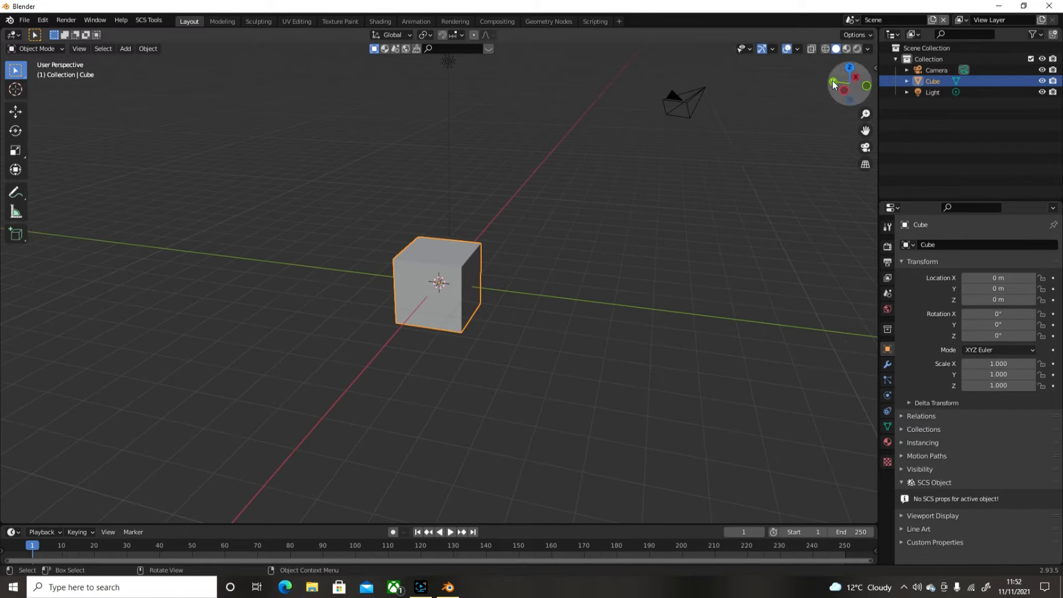
mouse_move(832, 85)
left_mouse_down()
mouse_move(794, 86)
mouse_move(810, 98)
mouse_move(824, 91)
mouse_move(800, 78)
mouse_move(815, 86)
left_mouse_up()
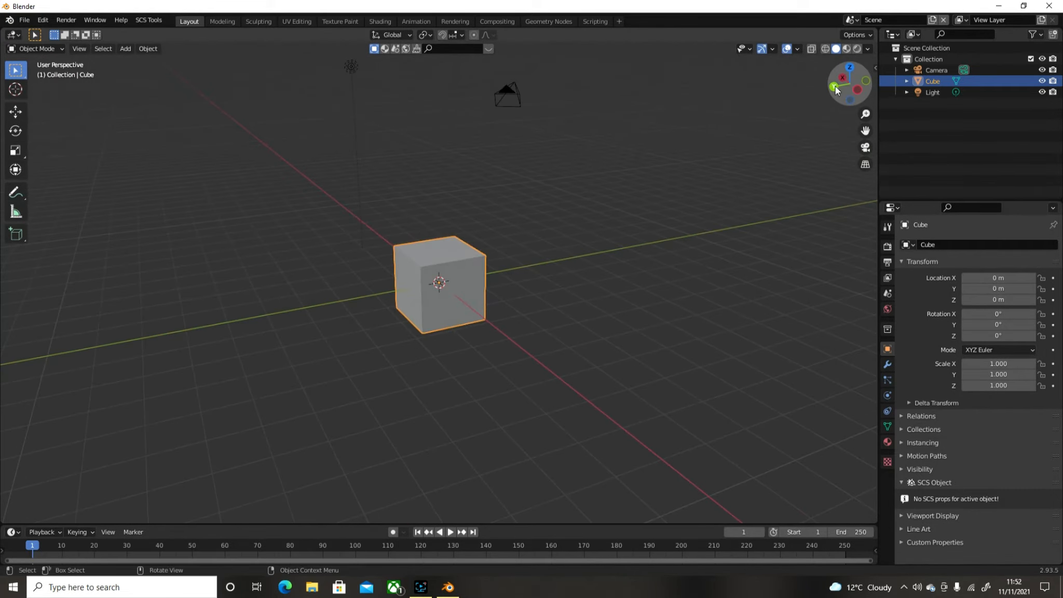
left_click_drag(865, 114, 912, 139)
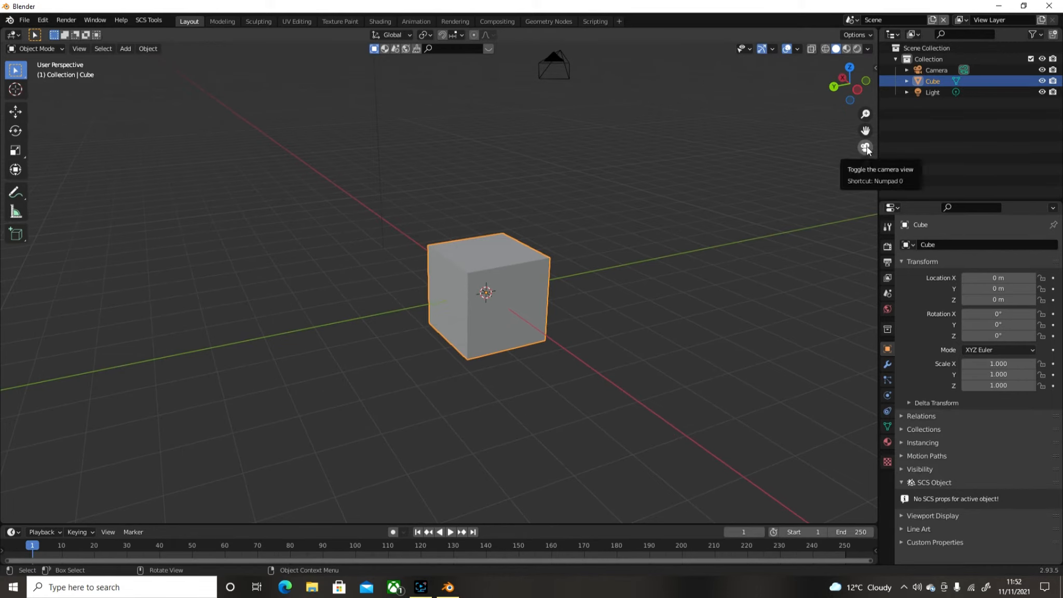
Step: Look at the cube through the scene camera and select the camera
left_click(866, 148)
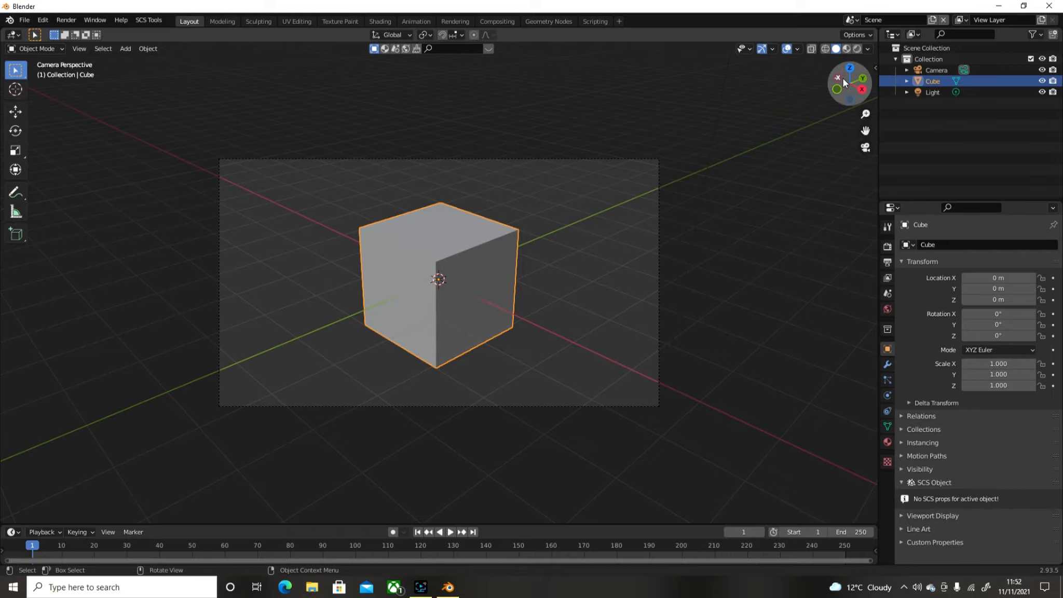
left_click_drag(843, 78, 854, 80)
left_click(865, 149)
left_click(658, 161)
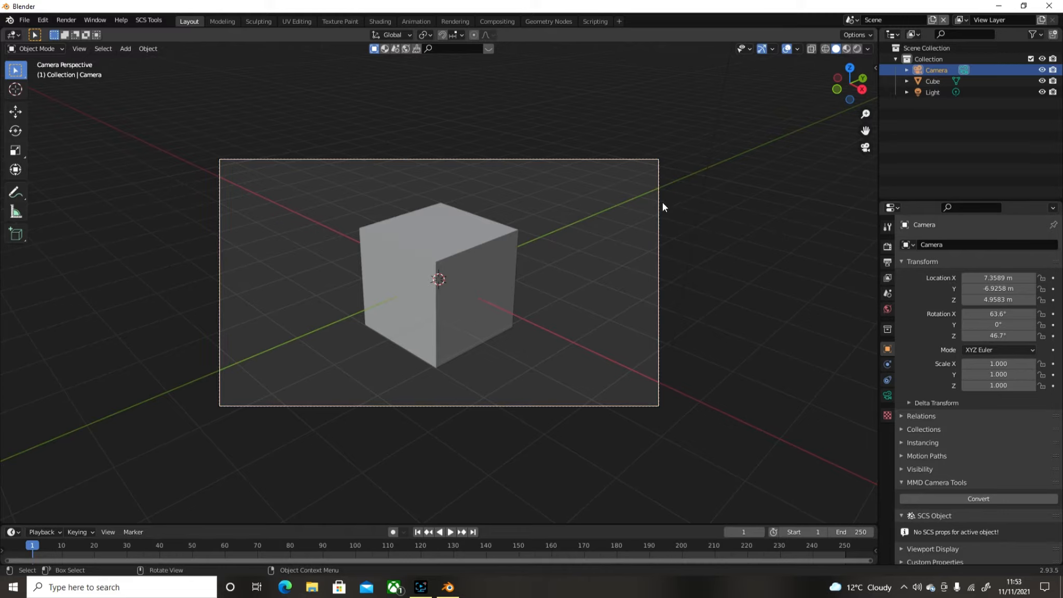
Step: Enable the Camera to View lock and move the camera around to another side of the cube
left_click(875, 68)
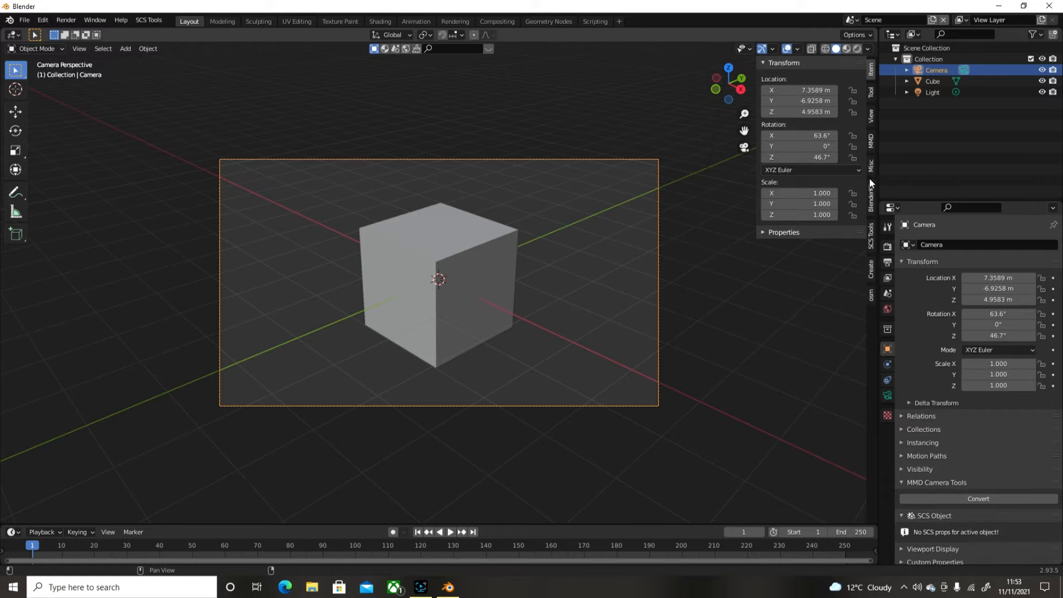
left_click(871, 117)
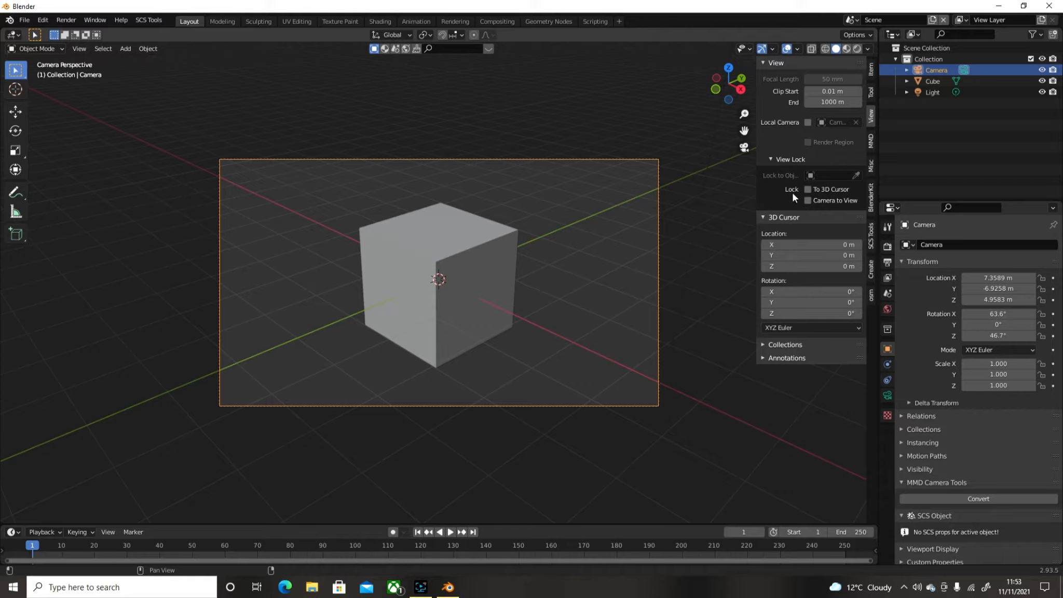
left_click(807, 201)
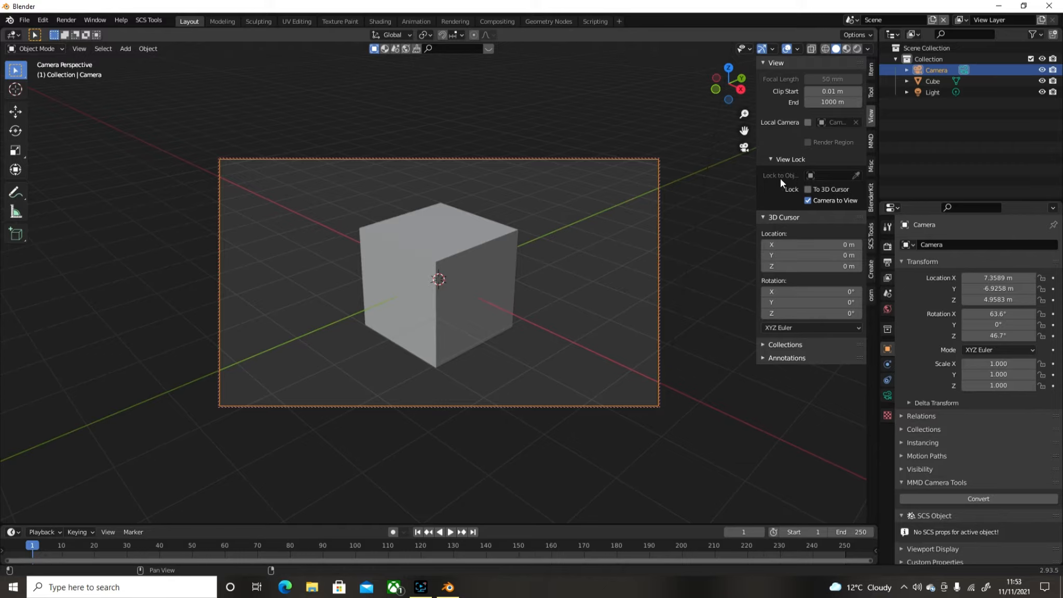
left_click_drag(738, 71, 743, 93)
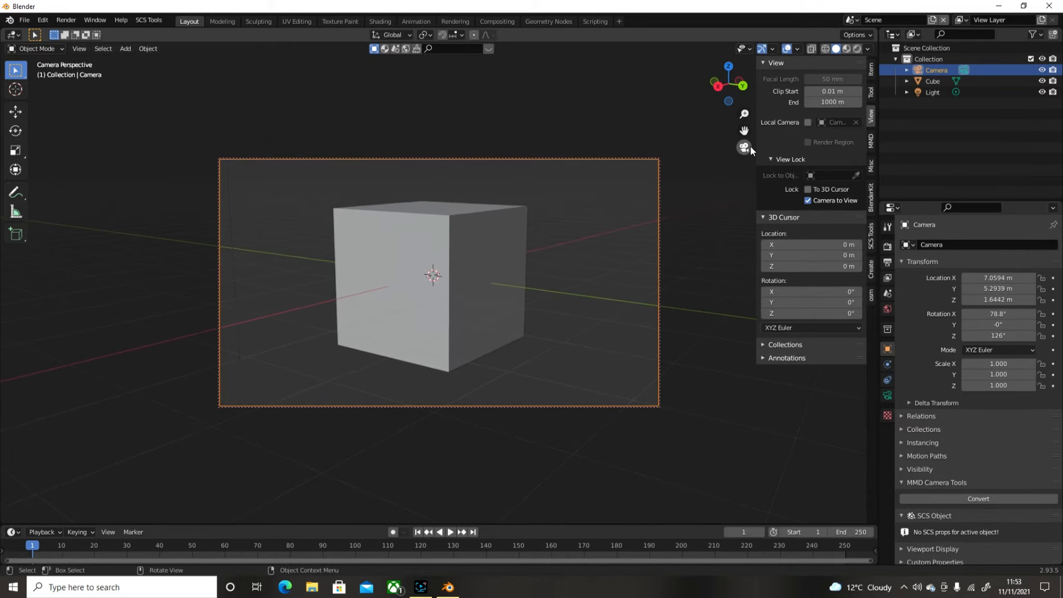
left_click_drag(744, 130, 765, 174)
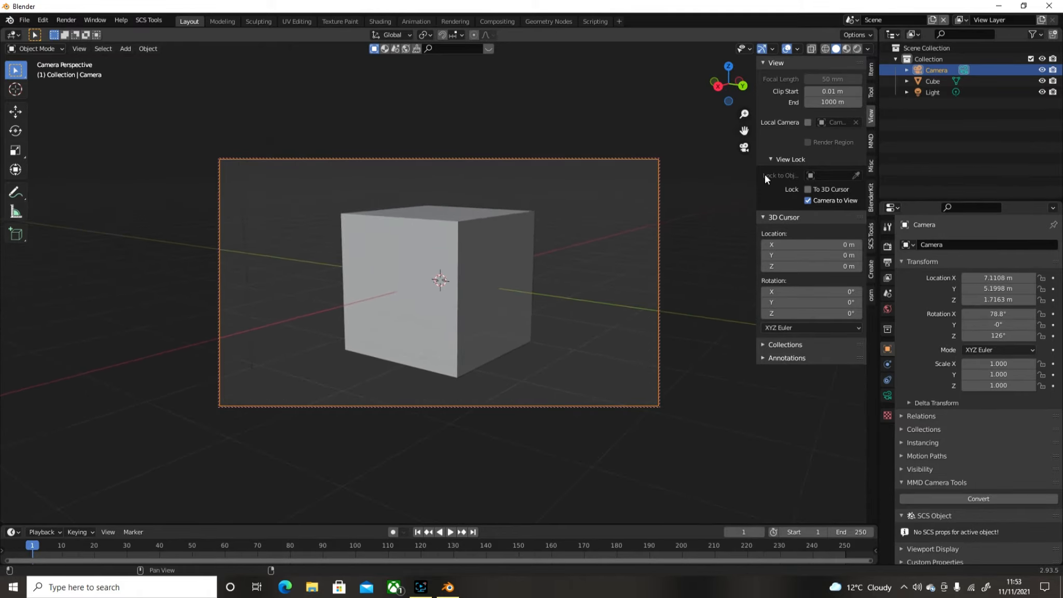
Step: Outside the camera view, compare orthographic with perspective projection and hide the viewport sidebar
left_click(744, 149)
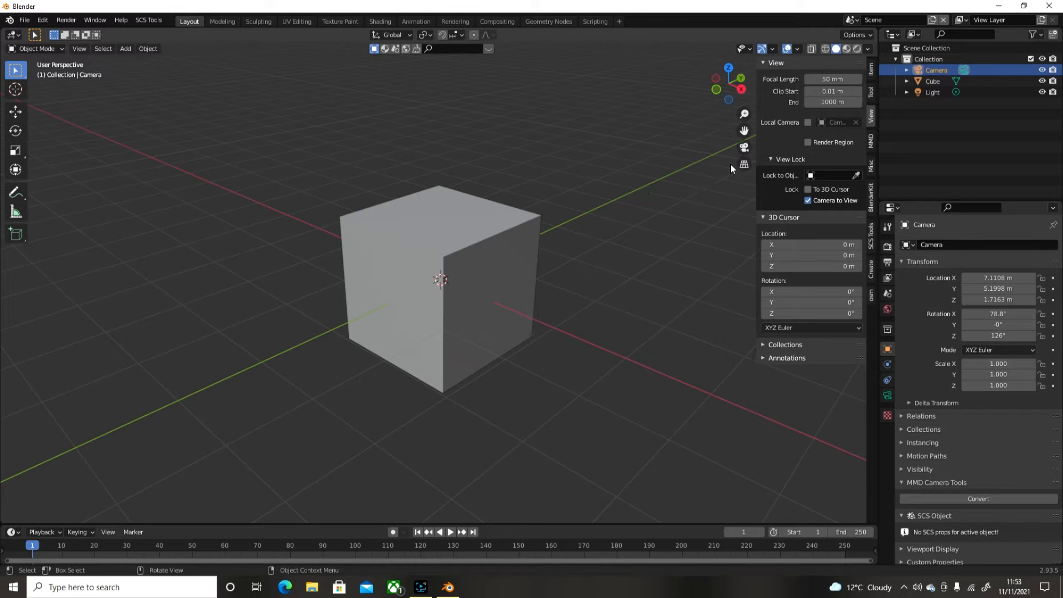
left_click(743, 164)
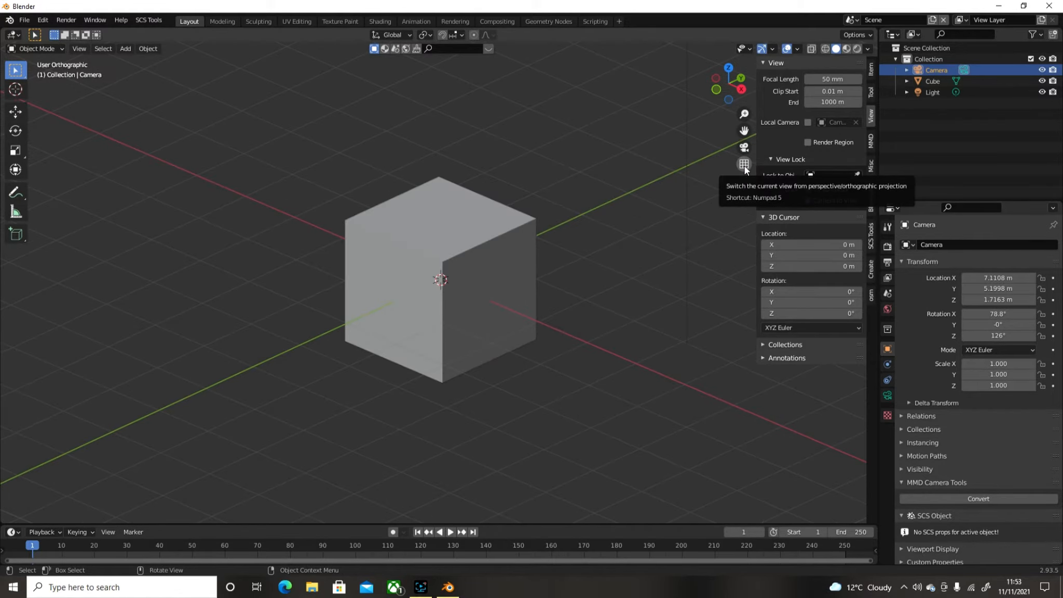
left_click(744, 164)
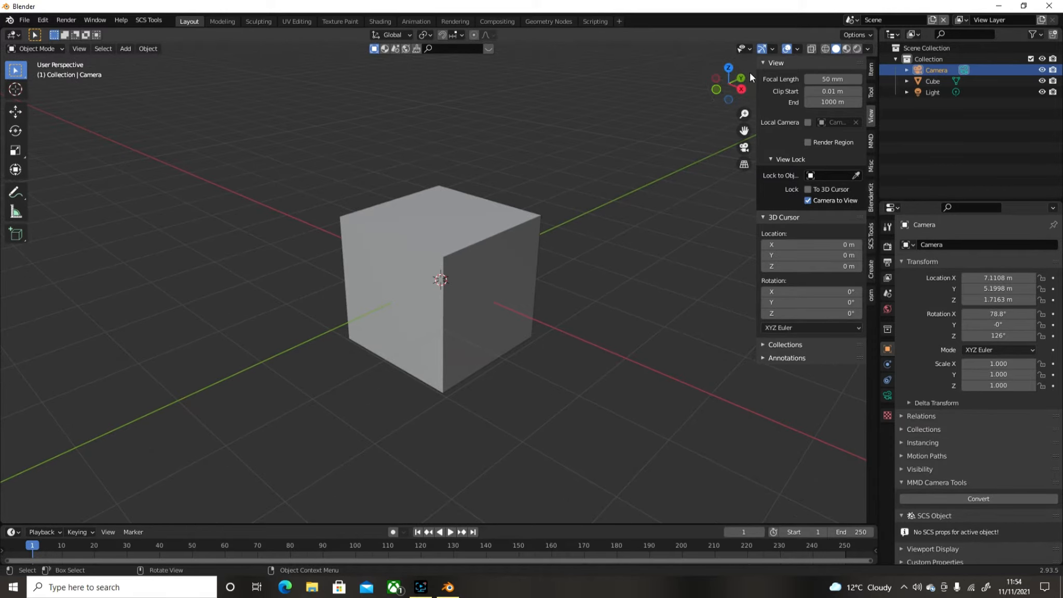
left_click_drag(755, 89, 864, 91)
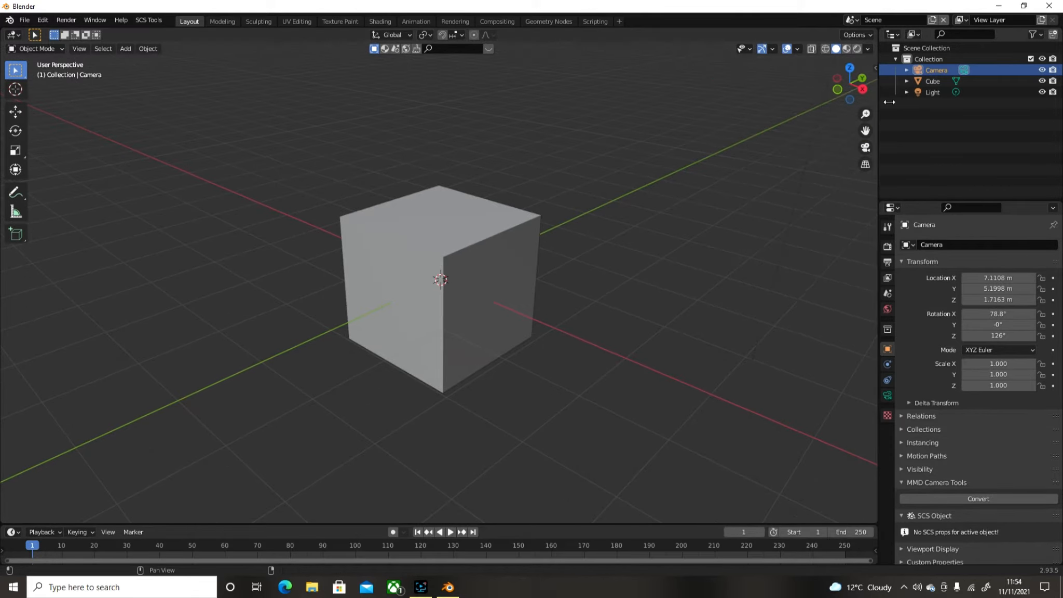
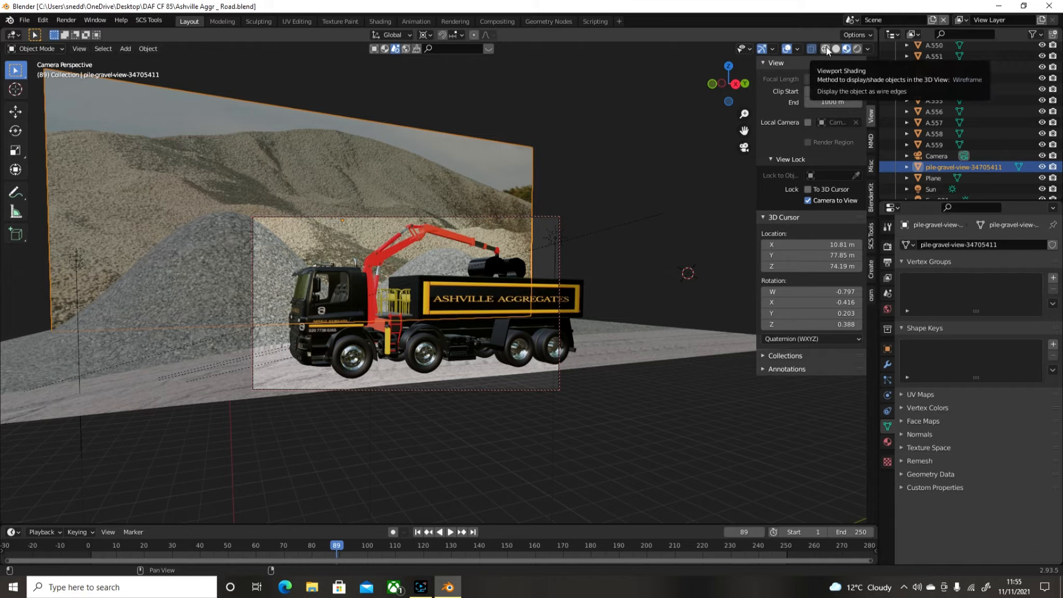
Step: Preview the truck scene in Wireframe, Solid and Material Preview shading, ending with Rendered shading
left_click(826, 48)
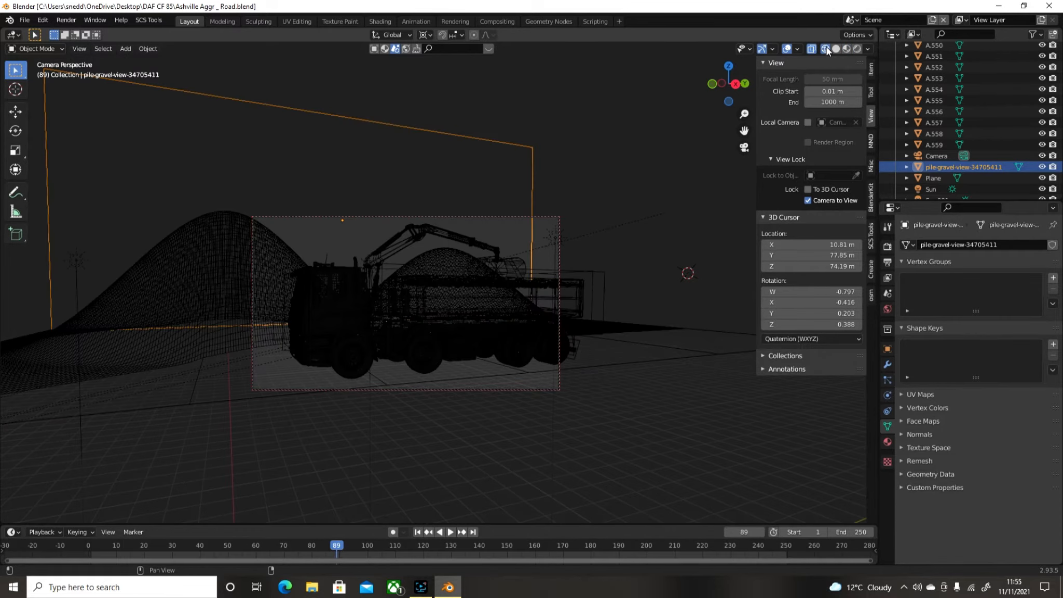
left_click(834, 48)
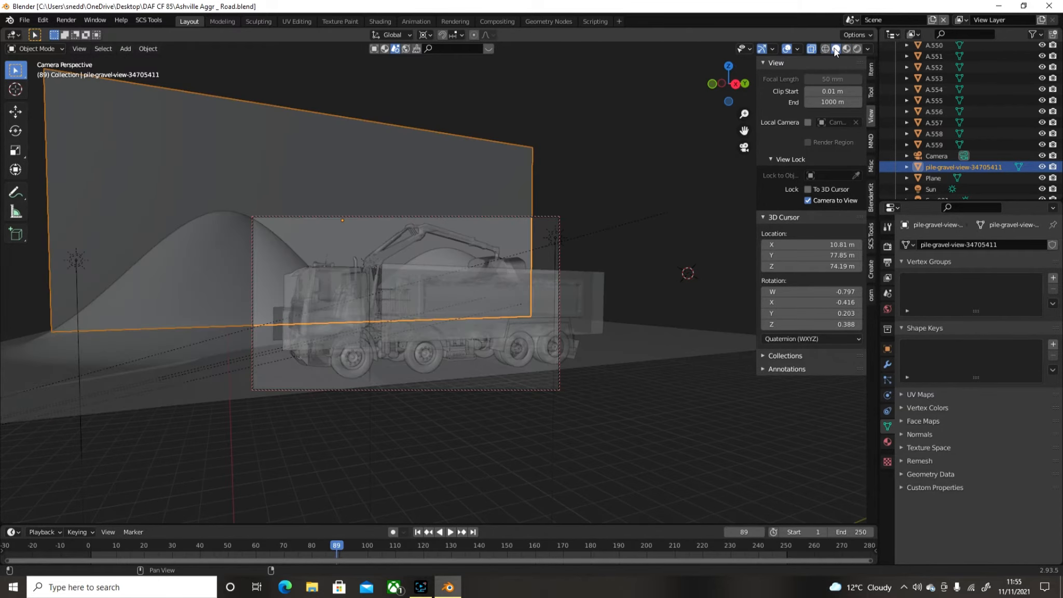
left_click(846, 49)
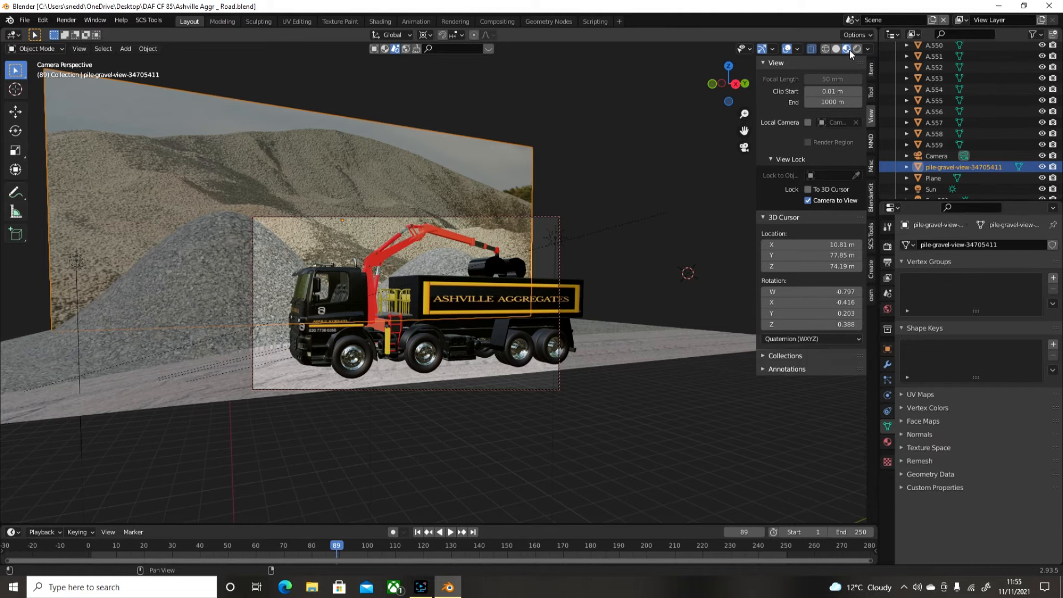
left_click(857, 49)
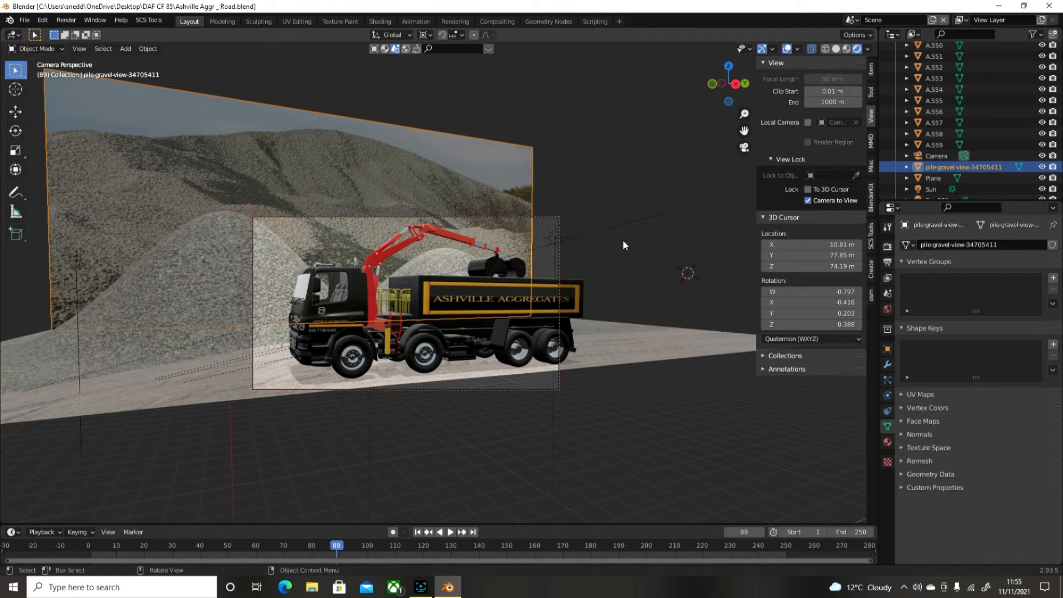
Step: Try deleting the gravel-pile background image plane behind the truck and undo the deletion
middle_click_drag(630, 221, 610, 263)
scroll(641, 234, "down", 2)
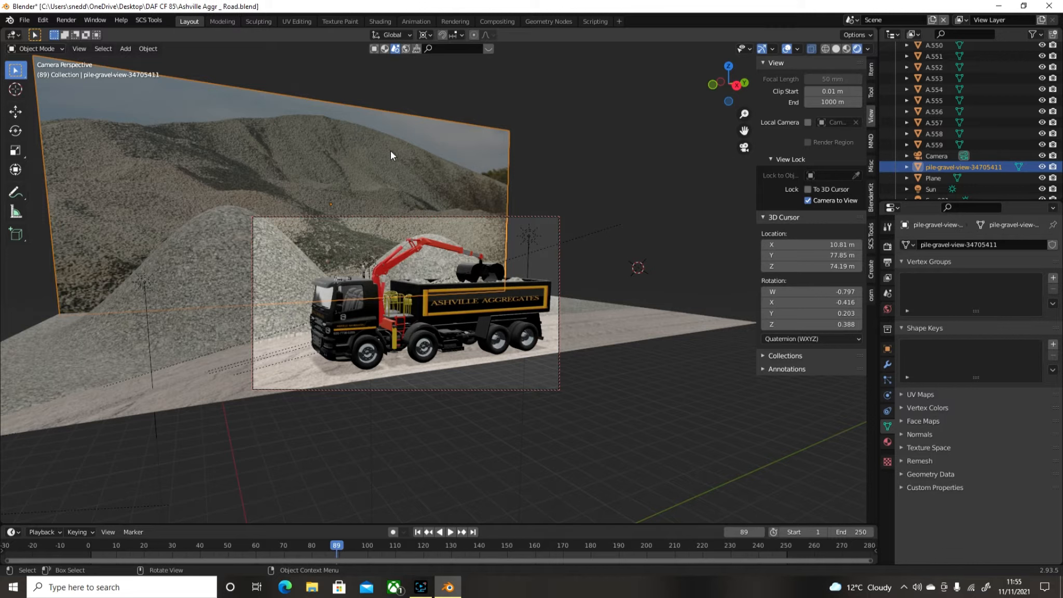
key("x")
key("x")
left_click(365, 156)
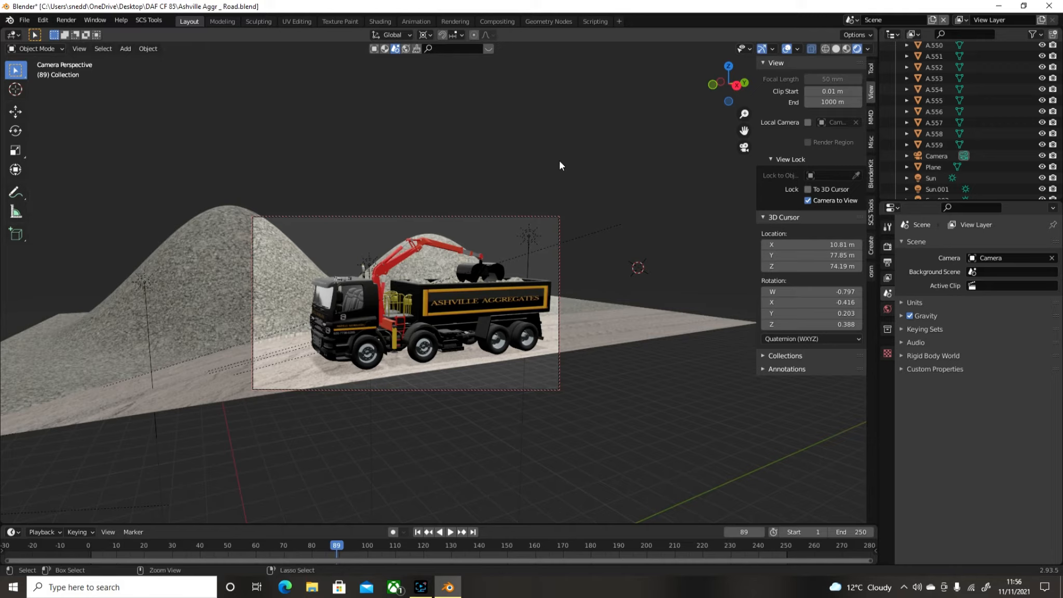
key("ctrl+z")
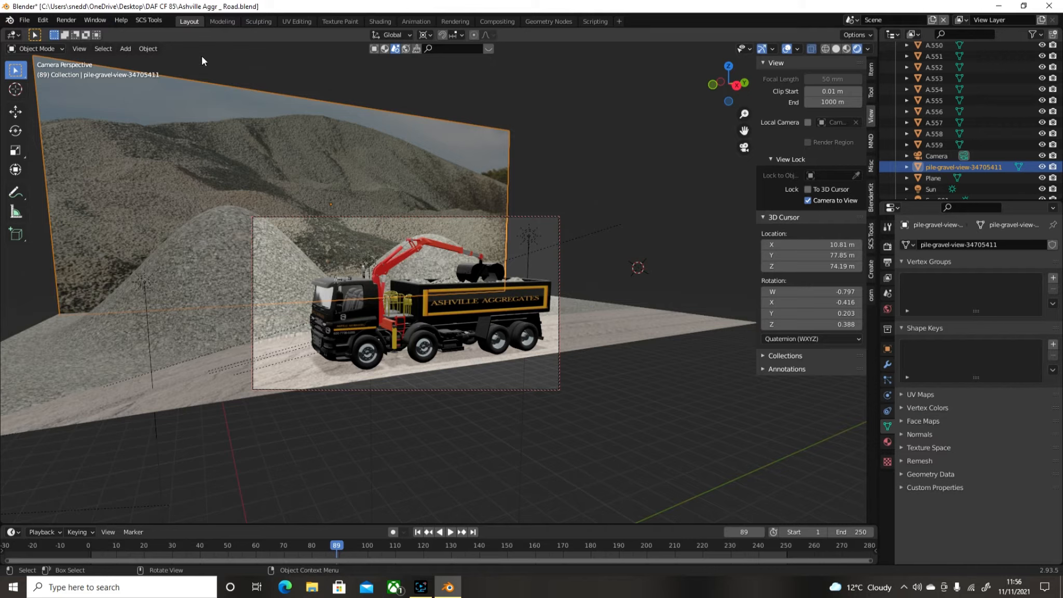
Step: Reposition the locked camera for a front three-quarter view of the truck and render a still image of frame 89
middle_click_drag(649, 148, 610, 165)
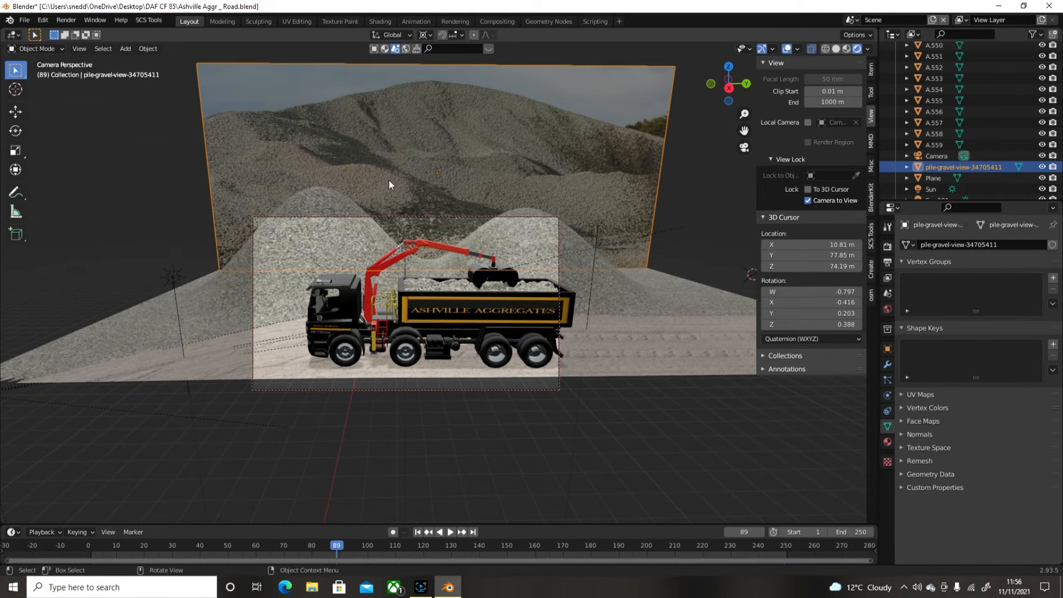
middle_click_drag(420, 169, 421, 159)
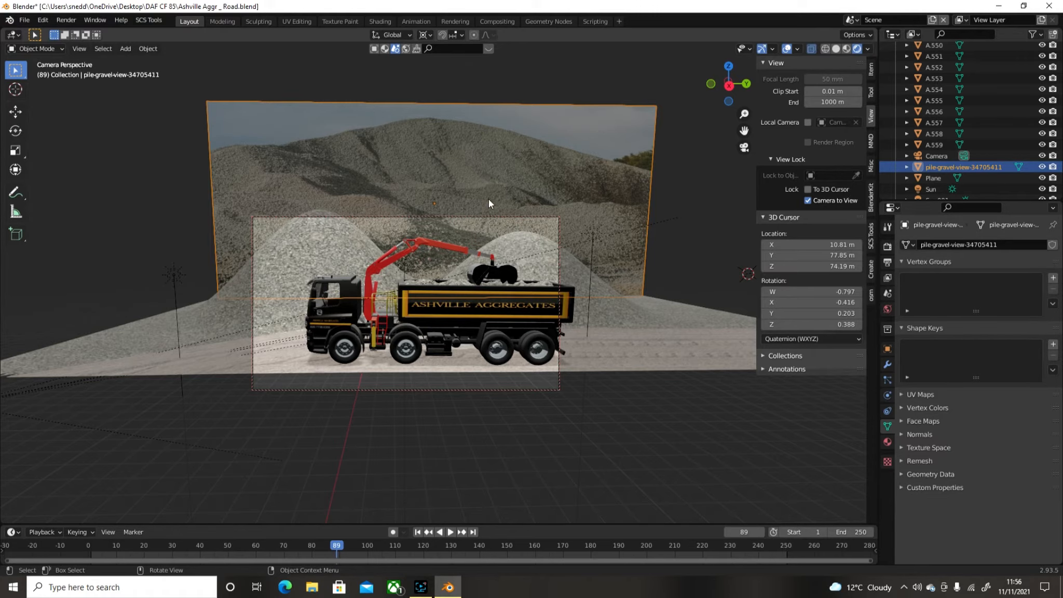
middle_click_drag(564, 196, 363, 213)
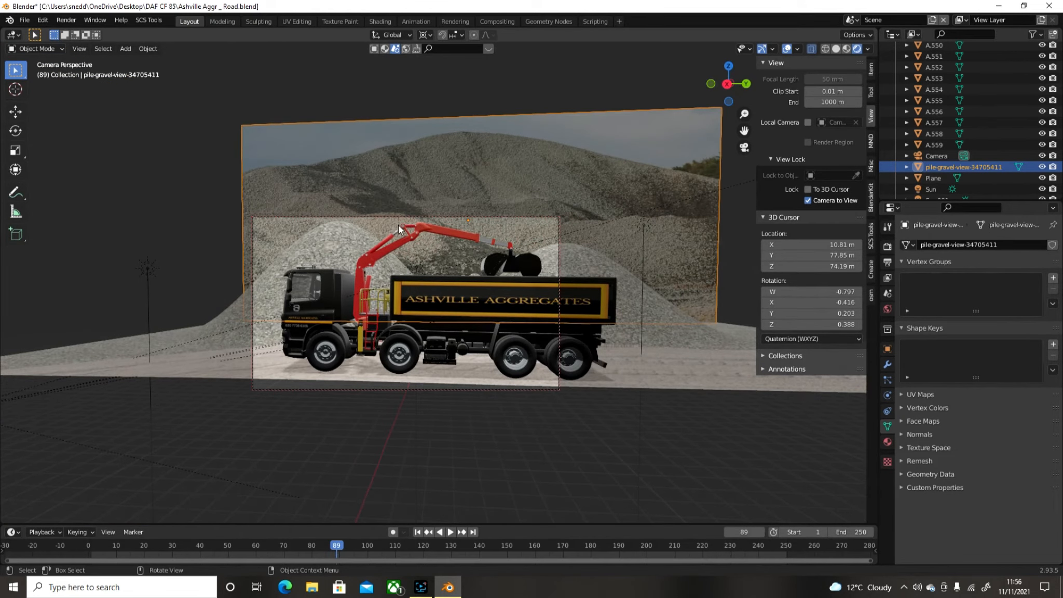
middle_click_drag(425, 261, 439, 260)
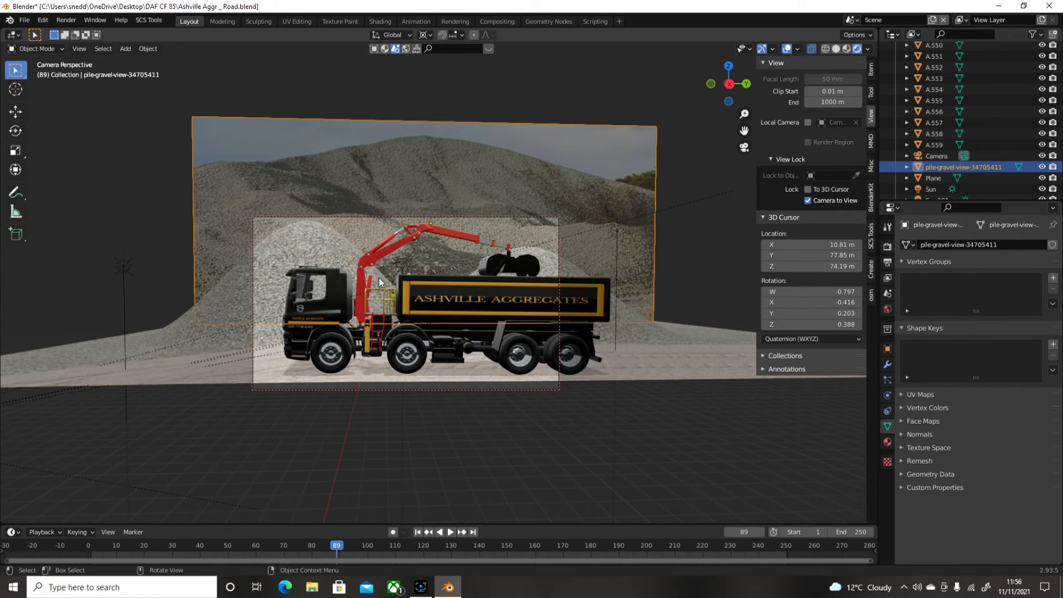
middle_click_drag(379, 277, 474, 275)
key("F12")
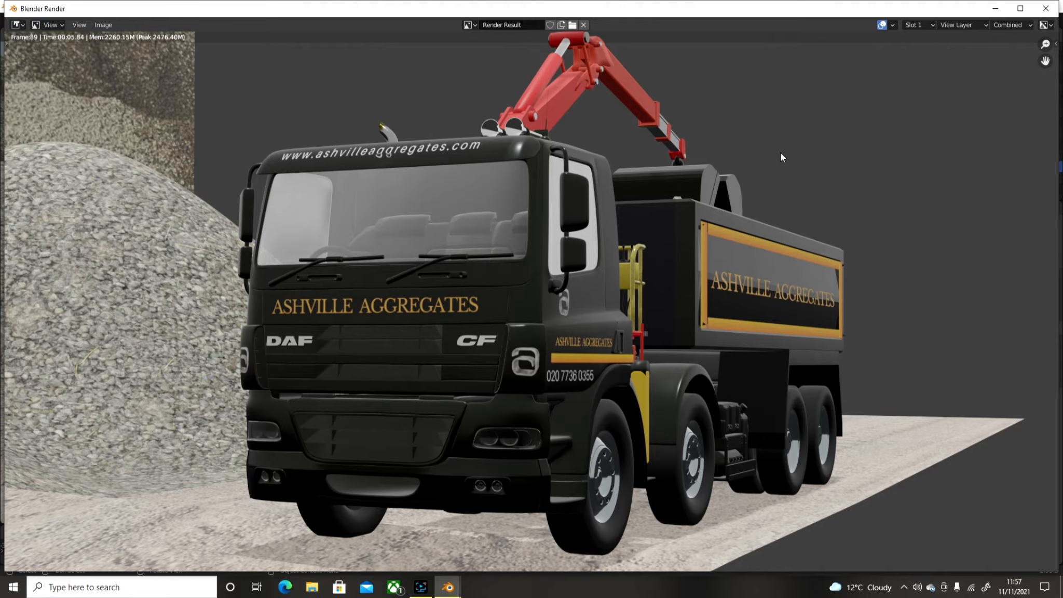
Step: Examine the rendered truck image at closer and wider magnifications
scroll(655, 154, "down", 1)
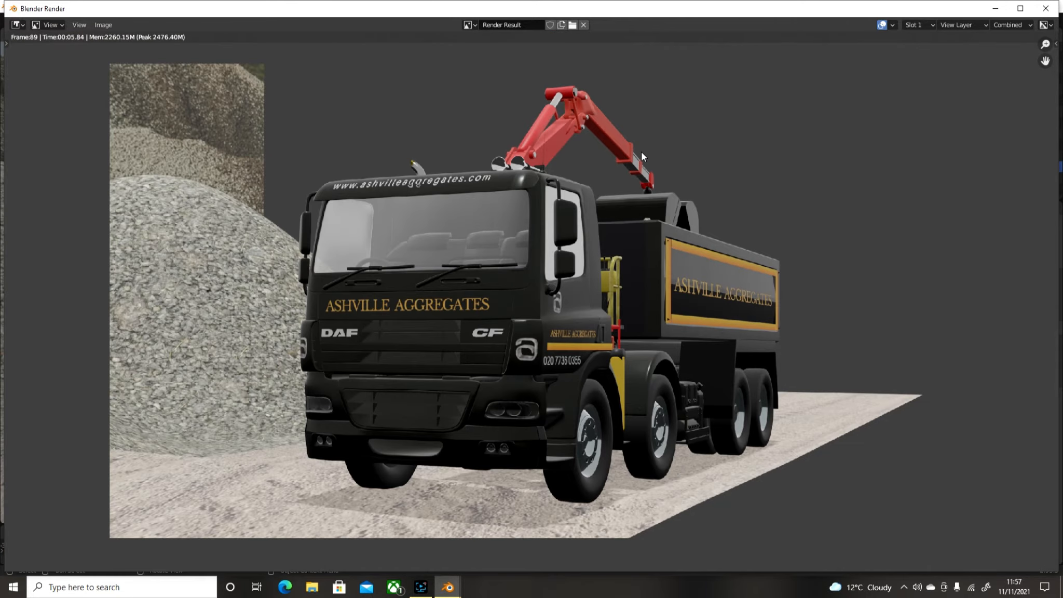
scroll(641, 152, "down", 4)
scroll(641, 153, "up", 7)
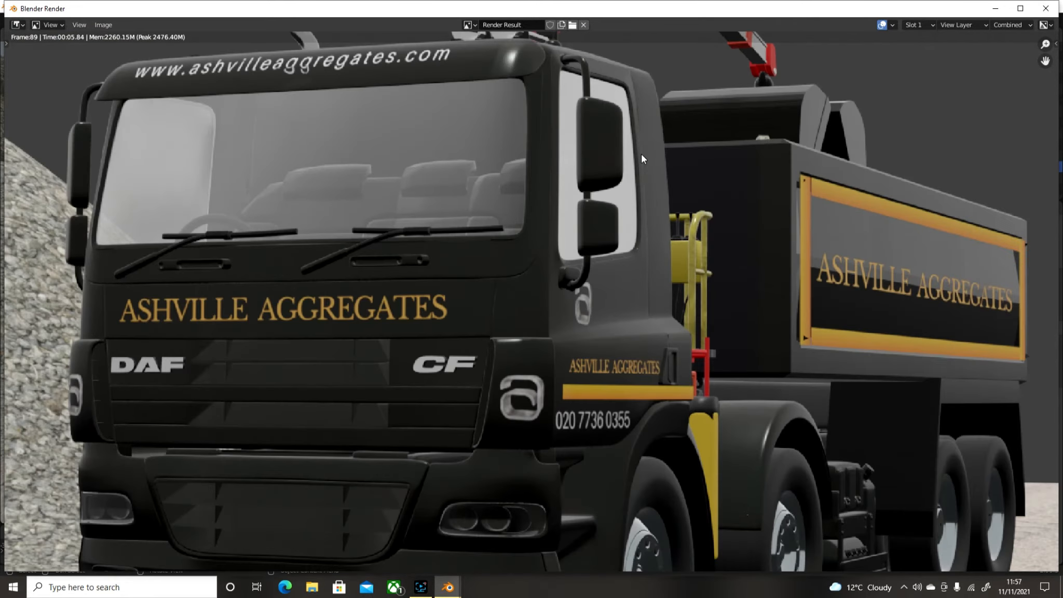
scroll(641, 153, "down", 4)
scroll(641, 153, "up", 1)
scroll(641, 153, "up", 1)
scroll(641, 153, "down", 1)
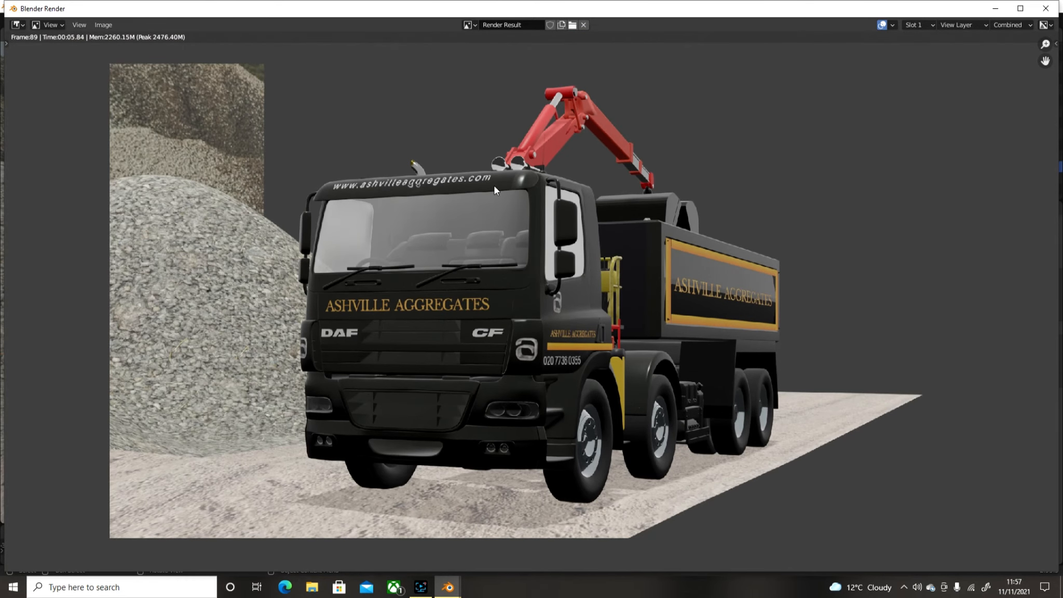
Step: Look at the Save As options for the rendered image, cancel without saving and close the render window
left_click(110, 29)
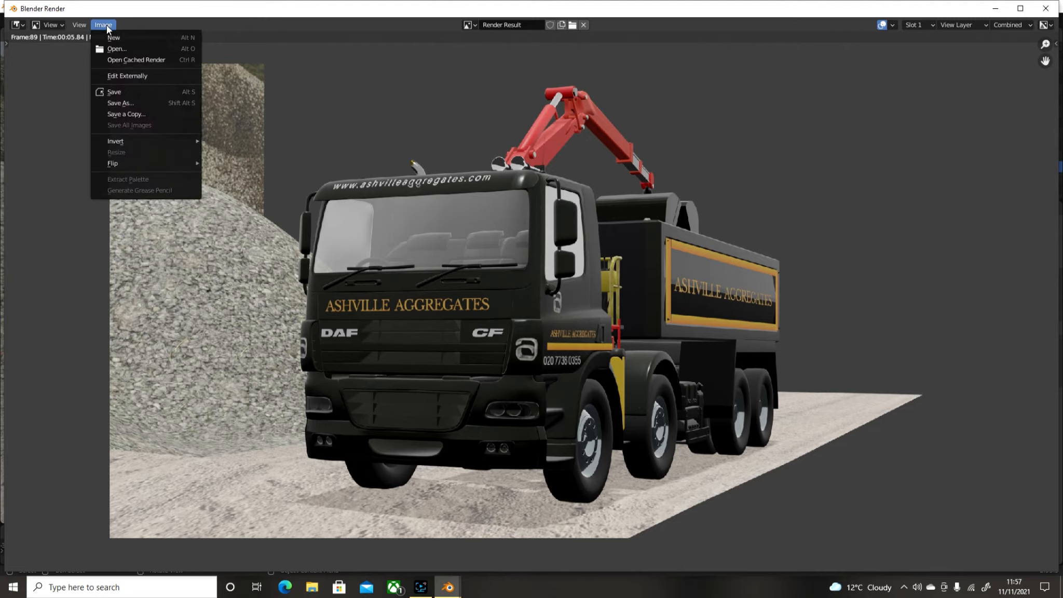
left_click(126, 103)
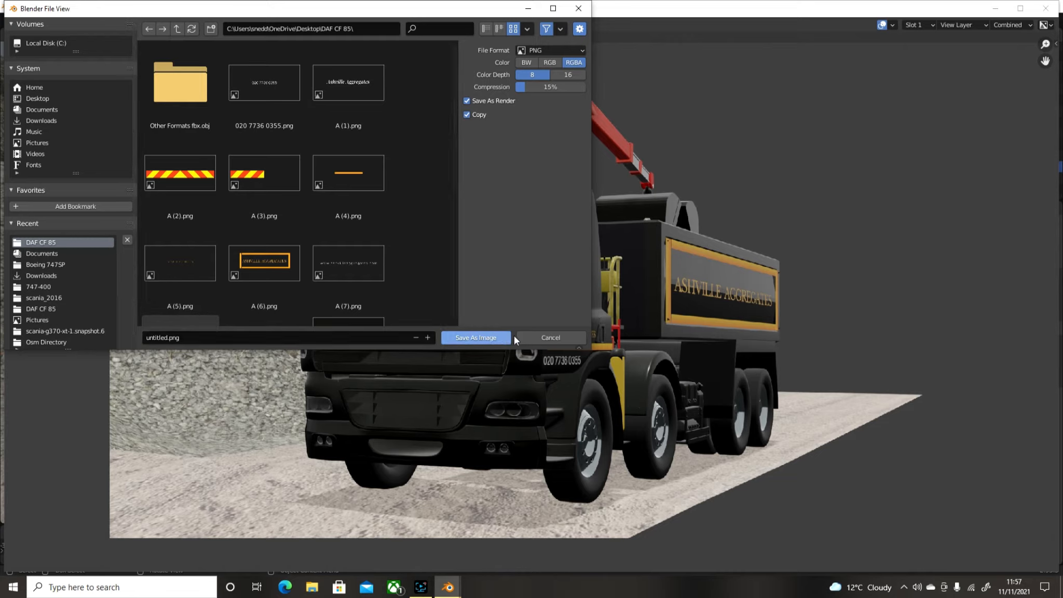
left_click(564, 339)
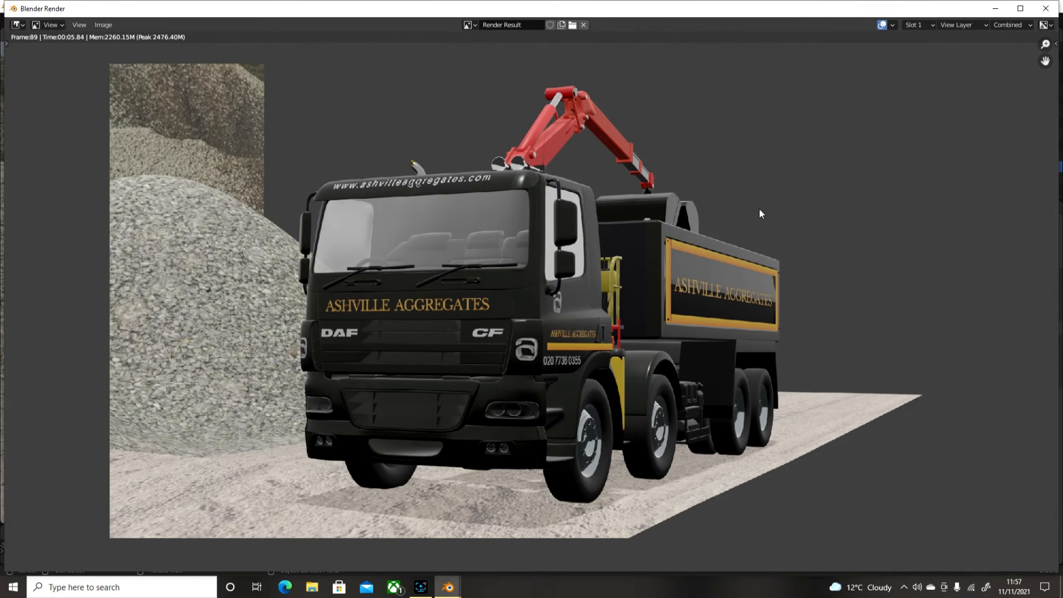
scroll(761, 205, "down", 1)
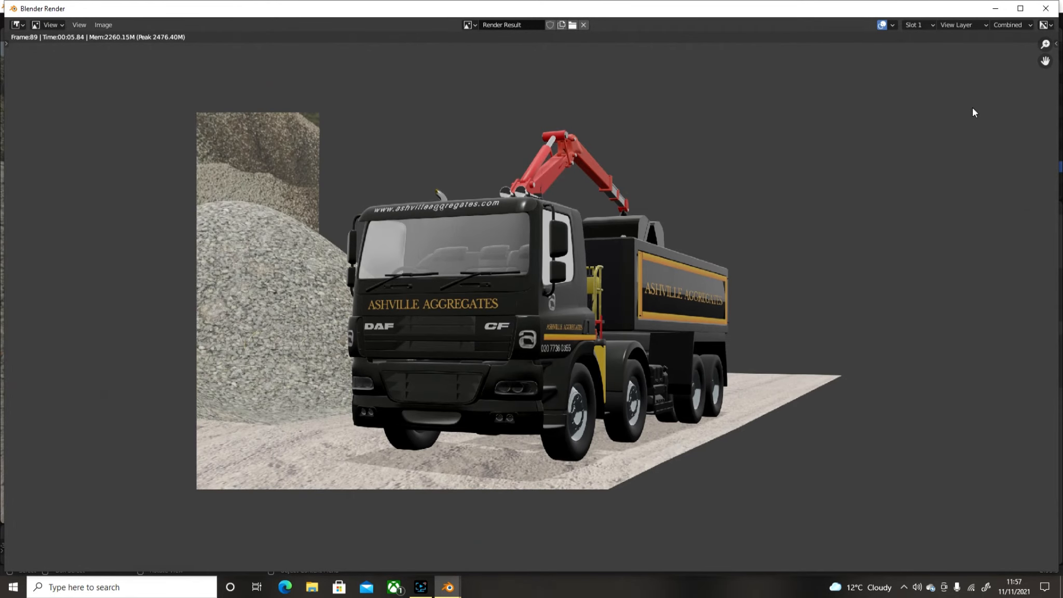
left_click(1051, 8)
Step: Swing the locked camera to a side view of the truck, and leave camera view to see the surrounding scene
middle_click_drag(620, 166, 514, 182)
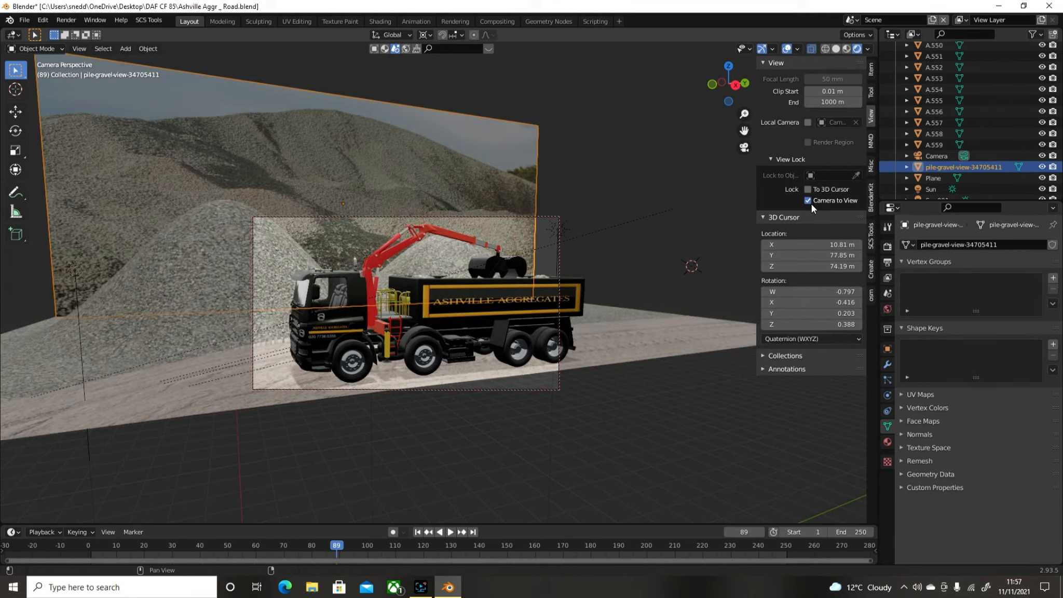
left_click(745, 147)
middle_click_drag(640, 179, 429, 221)
scroll(429, 221, "up", 3)
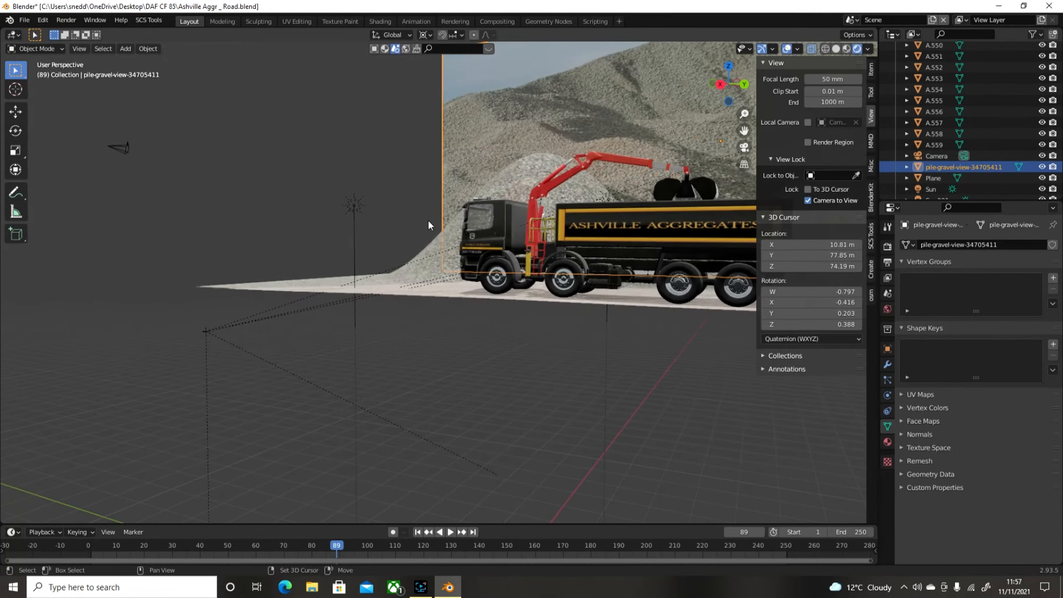
Step: Select the sun light in front of the gravel pile, and after it the truck's parent empty, Empty.001
left_click(354, 208)
middle_click_drag(466, 205, 426, 236)
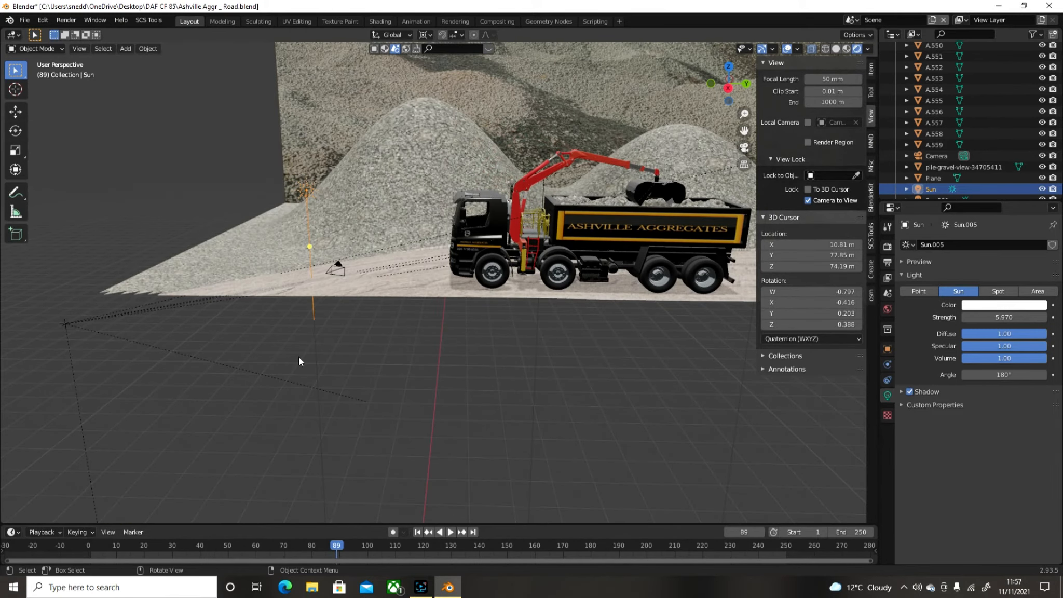
middle_click_drag(328, 269, 323, 244)
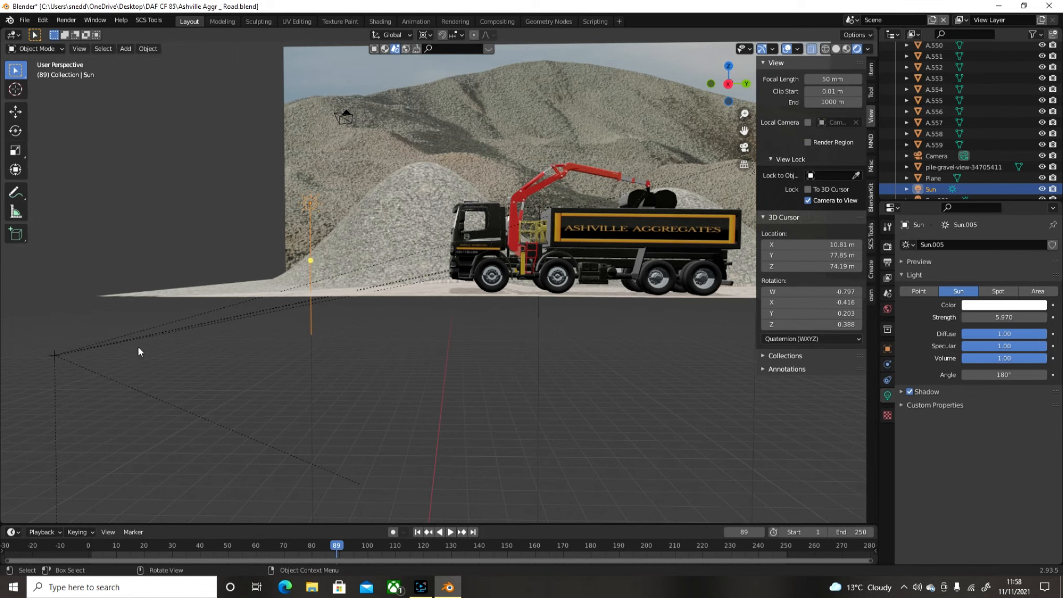
left_click(53, 353)
middle_click_drag(57, 342, 421, 270)
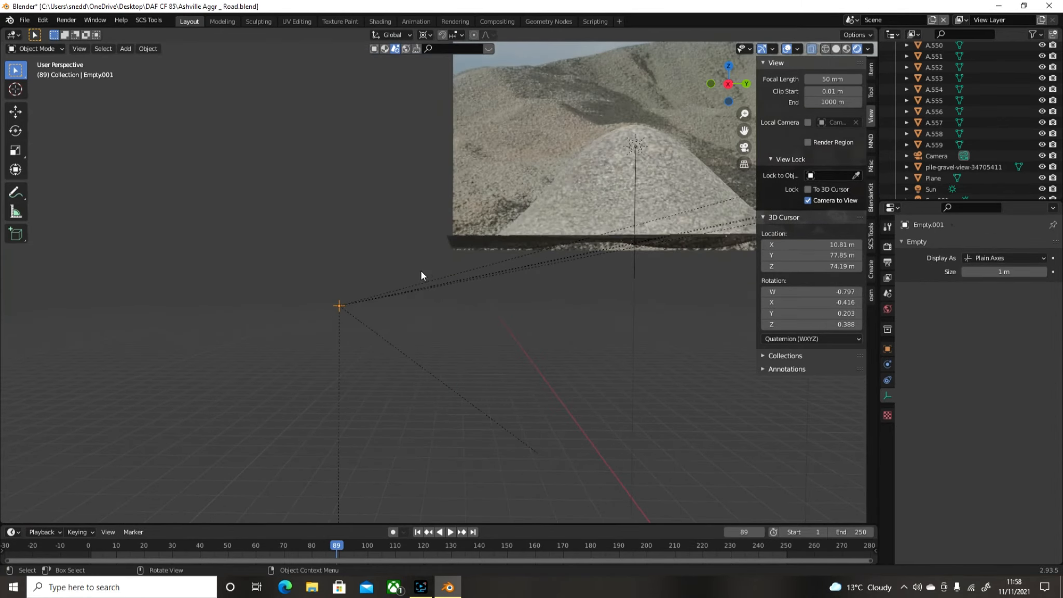
scroll(392, 276, "up", 8)
middle_click_drag(313, 284, 456, 220, "shift")
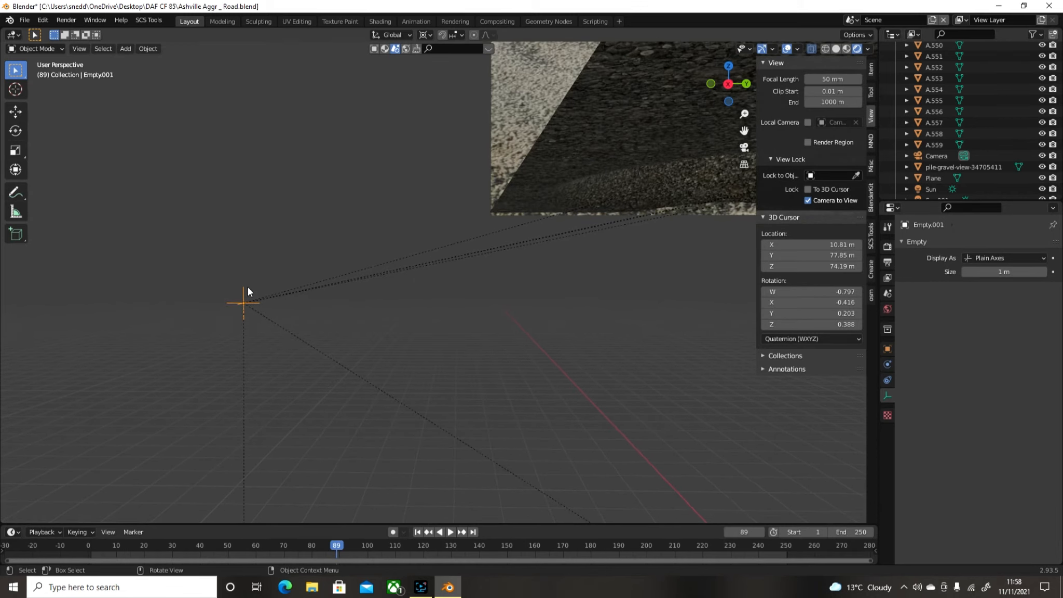
mouse_move(277, 292)
middle_mouse_down()
mouse_move(361, 296)
mouse_move(586, 263)
mouse_move(275, 292)
middle_mouse_up()
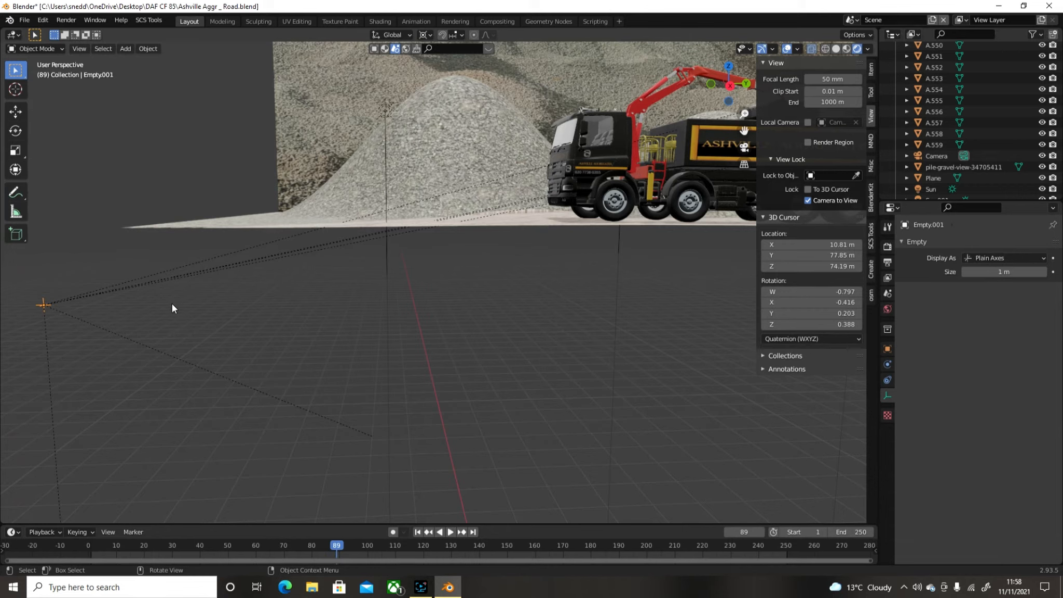
Step: Try moving the truck freely by its parent empty from two viewing angles, cancelling each move
key("g")
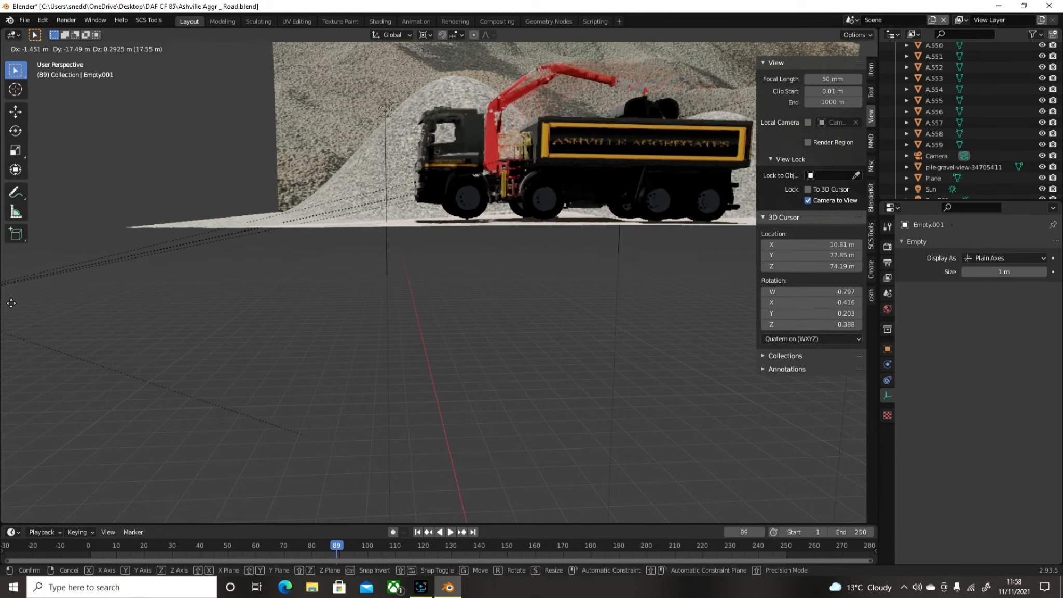
right_click(788, 304)
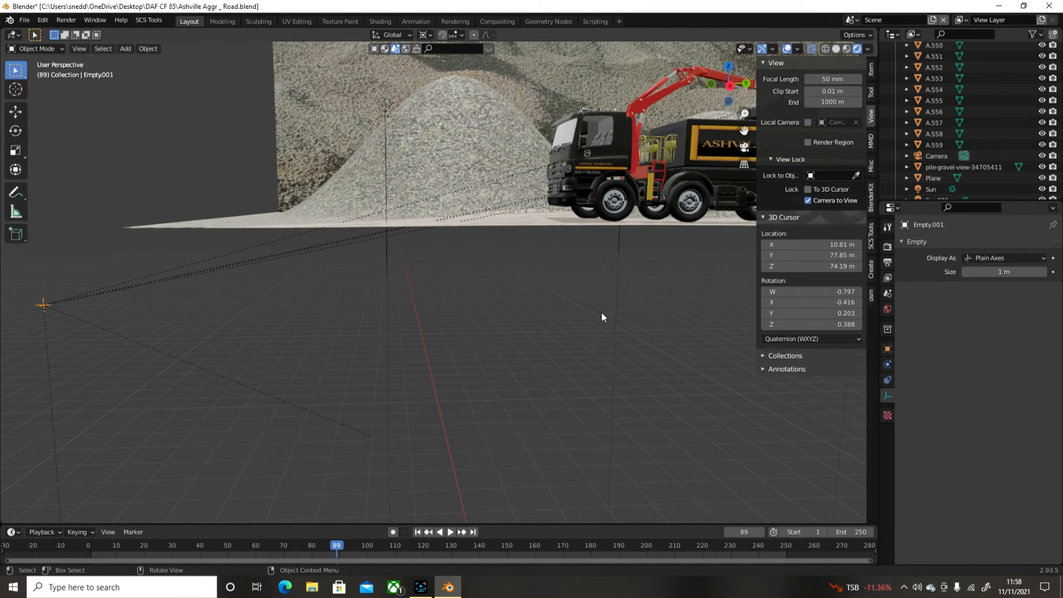
scroll(522, 327, "down", 2)
scroll(575, 310, "down", 2)
middle_click_drag(574, 310, 548, 328)
key("g")
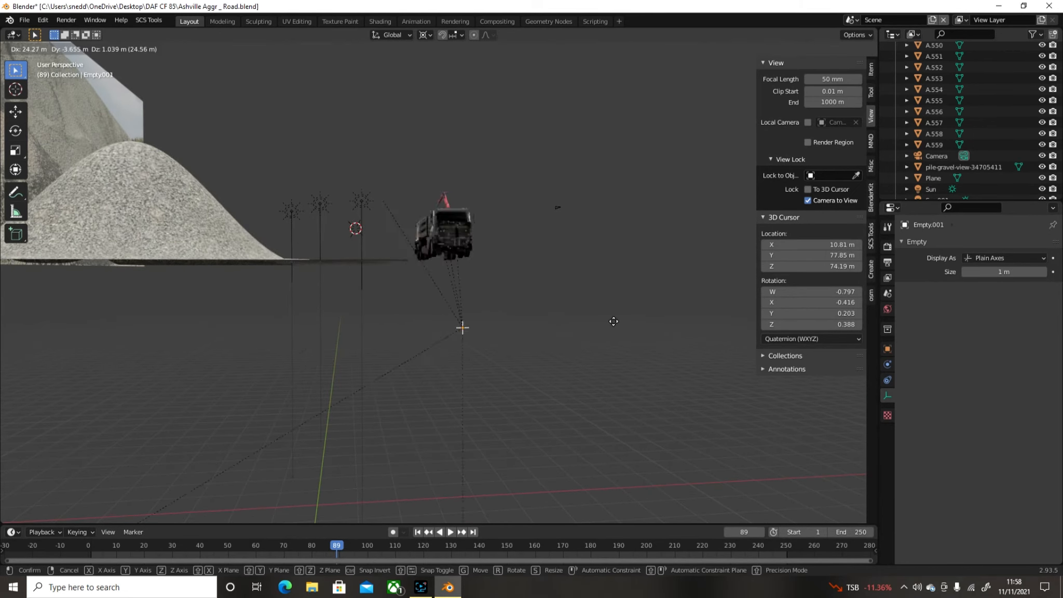
key("Escape")
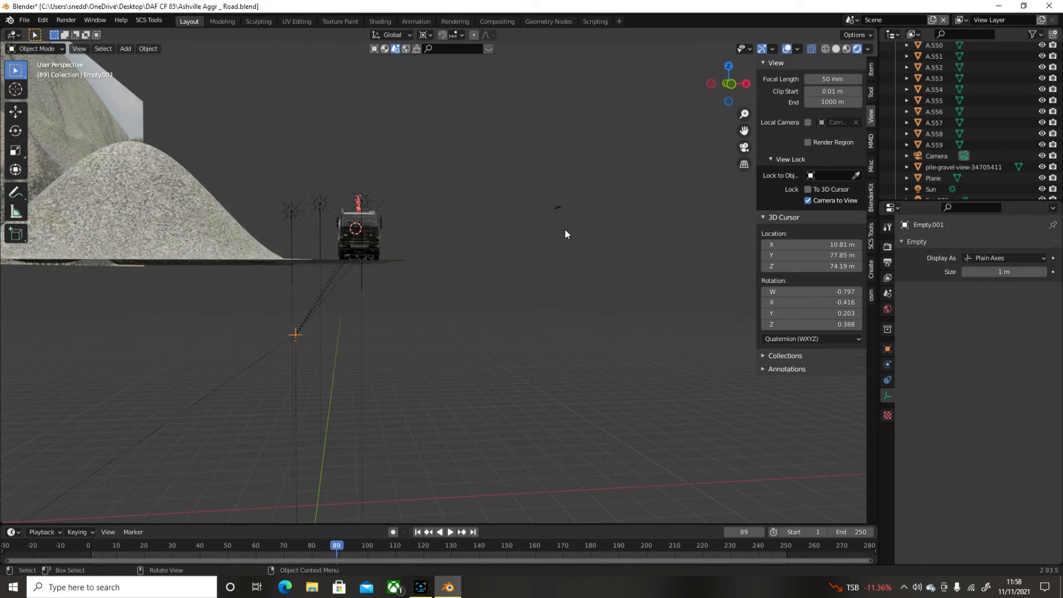
Step: Try constraining the empty's move to the global Z, X and Y axes in turn, and cancel it
key("g")
key("z")
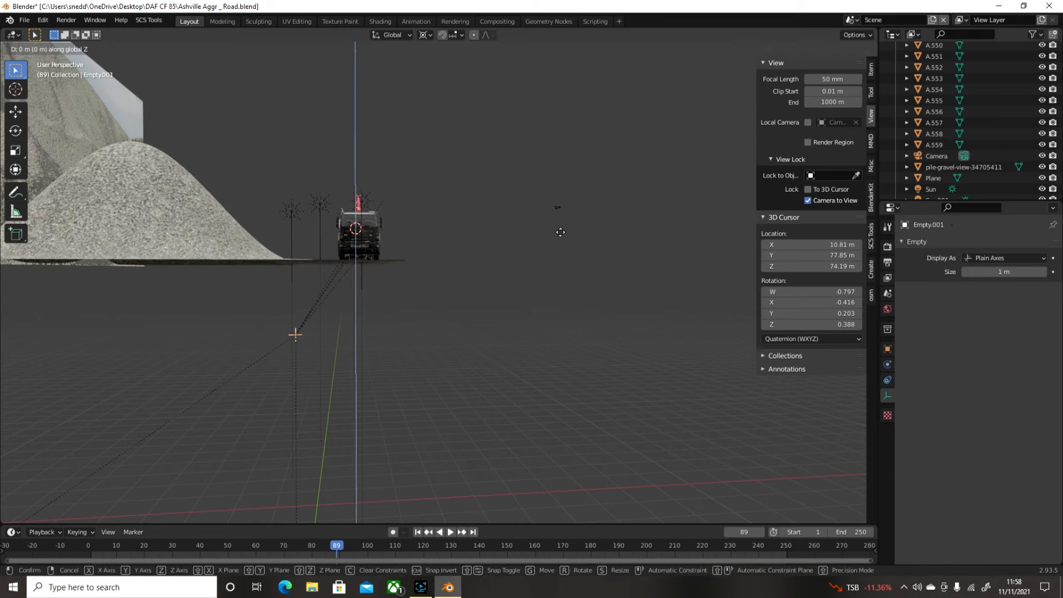
key("x")
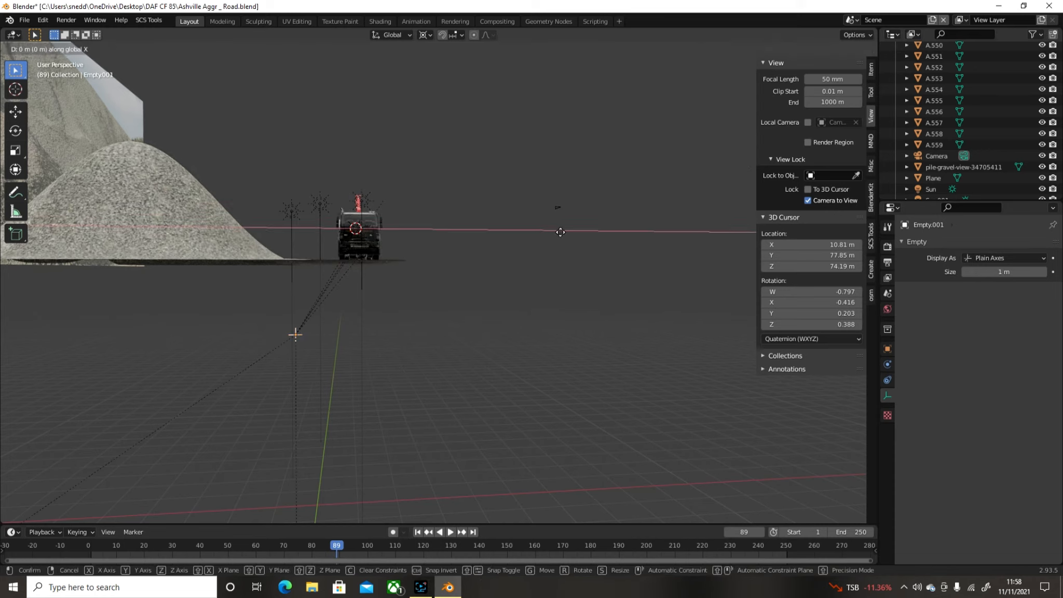
key("y")
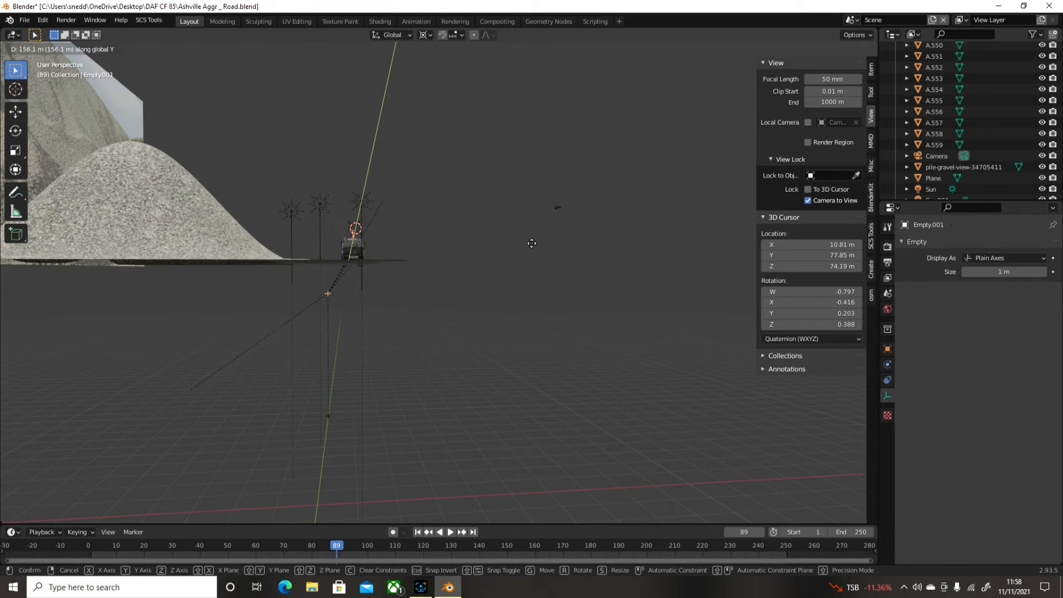
right_click(580, 235)
Step: Move the truck by its parent empty about -0.11 m in X and -0.32 m in Y, cancelling a further move
middle_click_drag(528, 244, 430, 261)
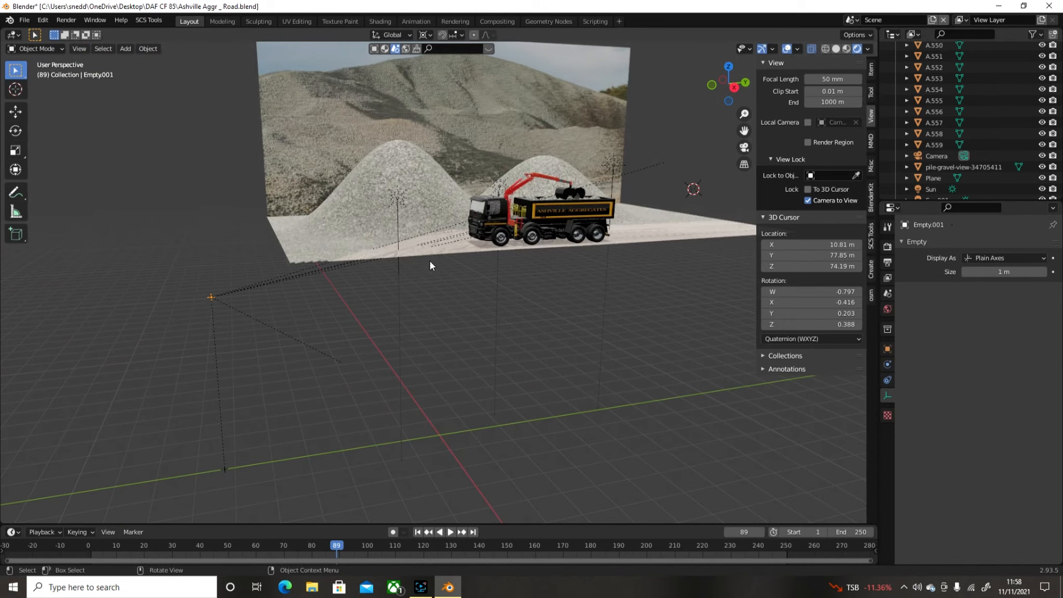
key("g")
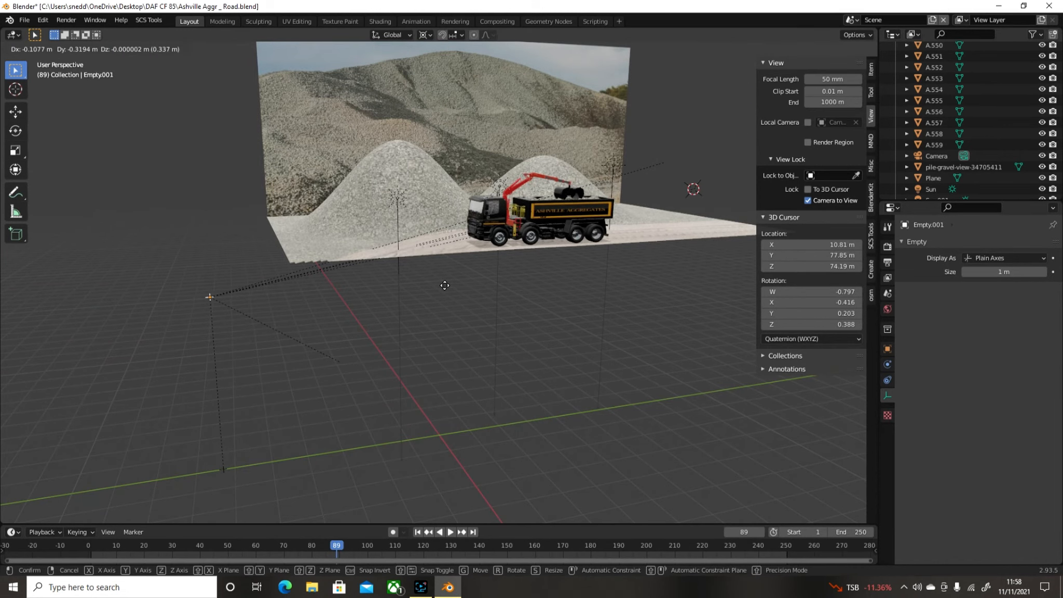
left_click(444, 284)
key("g")
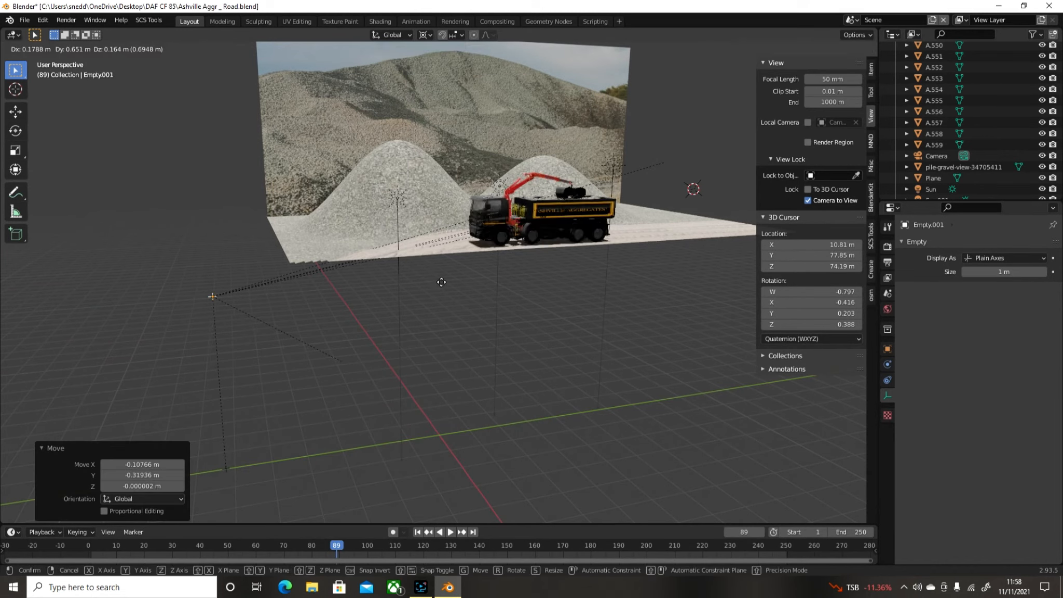
key("Escape")
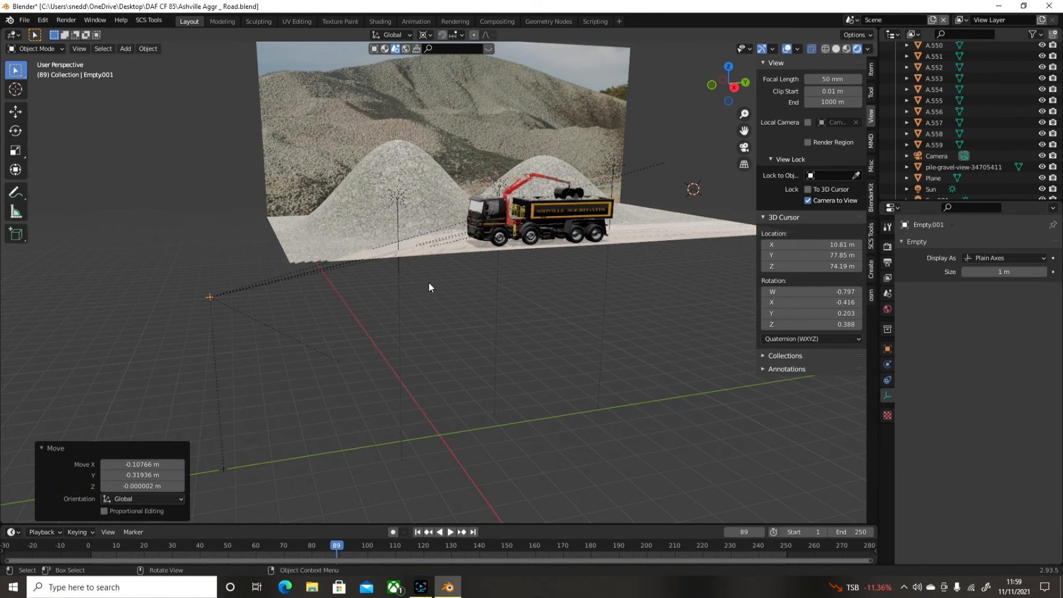
Step: Select the truck's body mesh A.093 on its own and examine it in relation to the parent empty
middle_click_drag(450, 285, 518, 272)
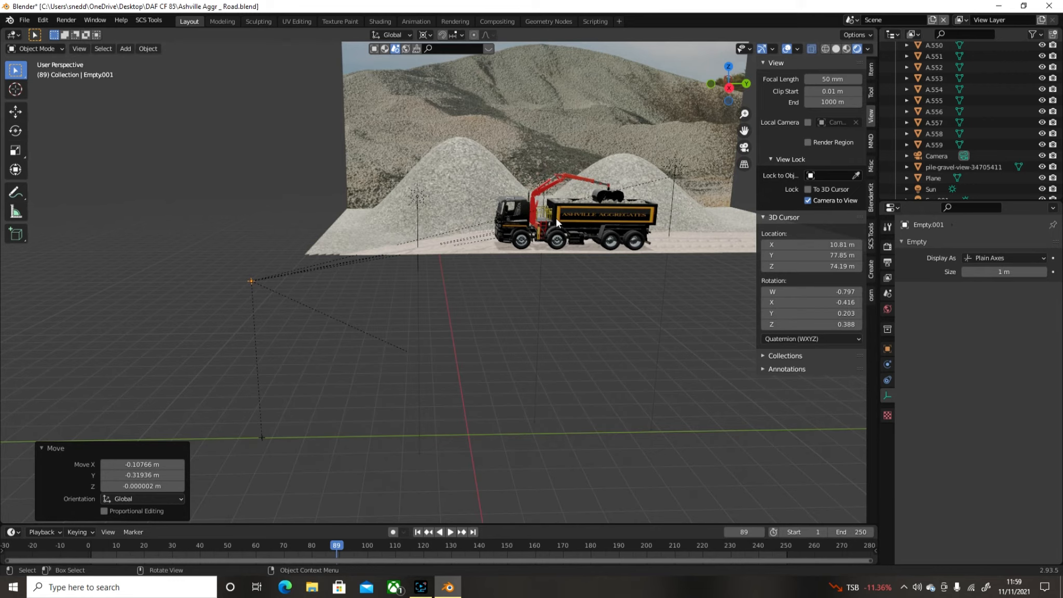
scroll(590, 217, "up", 1)
scroll(580, 267, "up", 2)
middle_click_drag(555, 277, 384, 301, "shift")
scroll(464, 276, "up", 2)
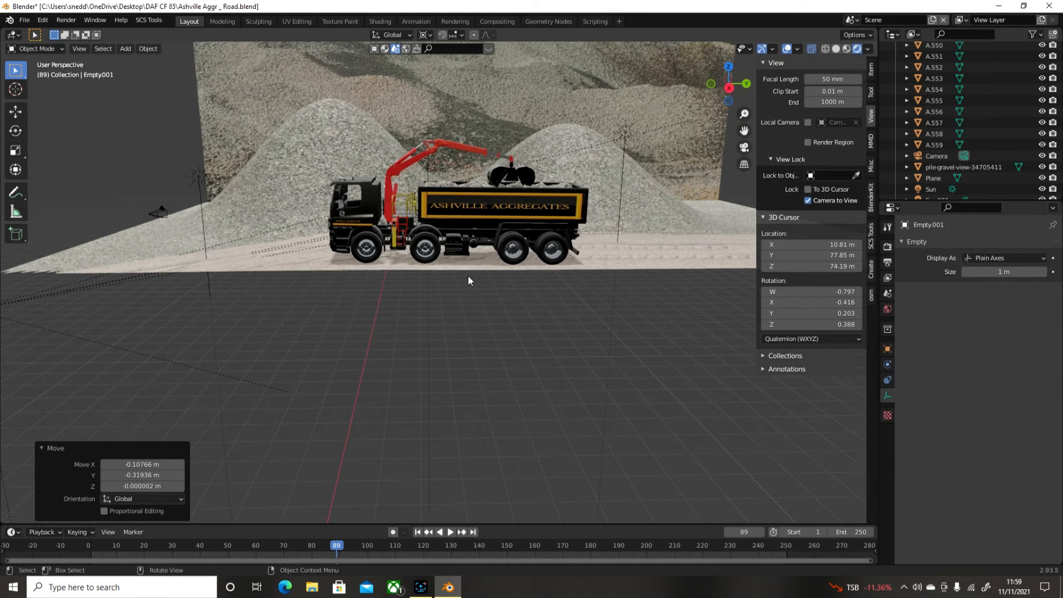
left_click(458, 229)
scroll(458, 221, "down", 1)
scroll(419, 236, "down", 2)
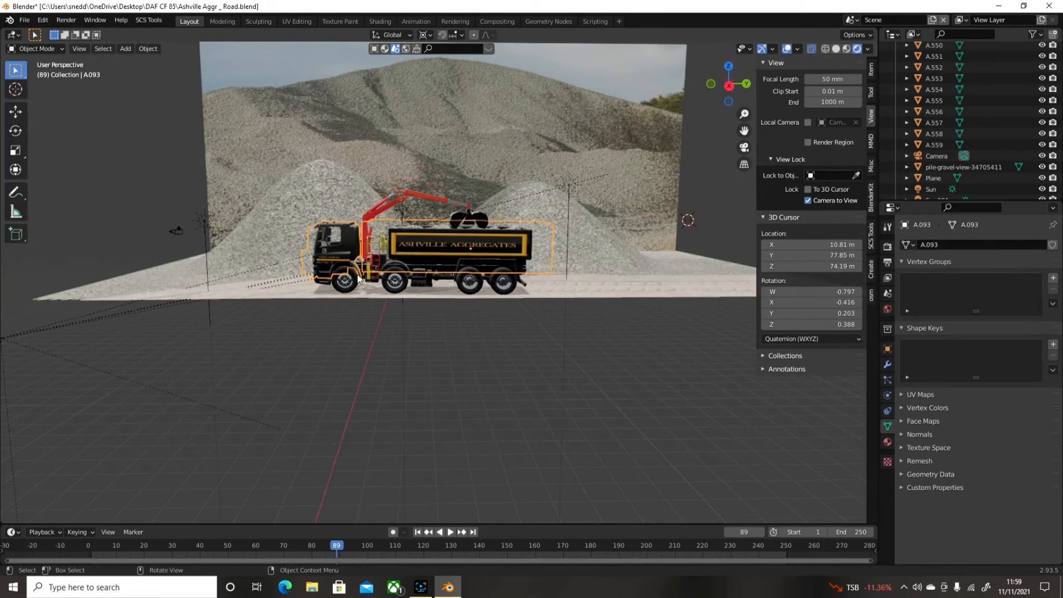
scroll(235, 335, "down", 1)
middle_click_drag(238, 335, 530, 255, "shift")
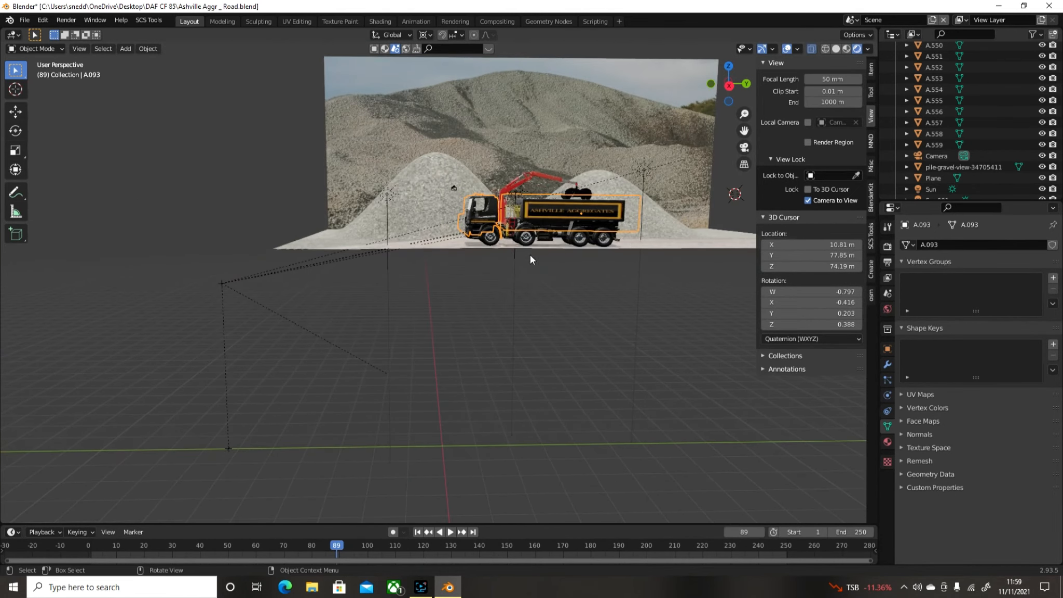
middle_click_drag(632, 244, 452, 279, "shift")
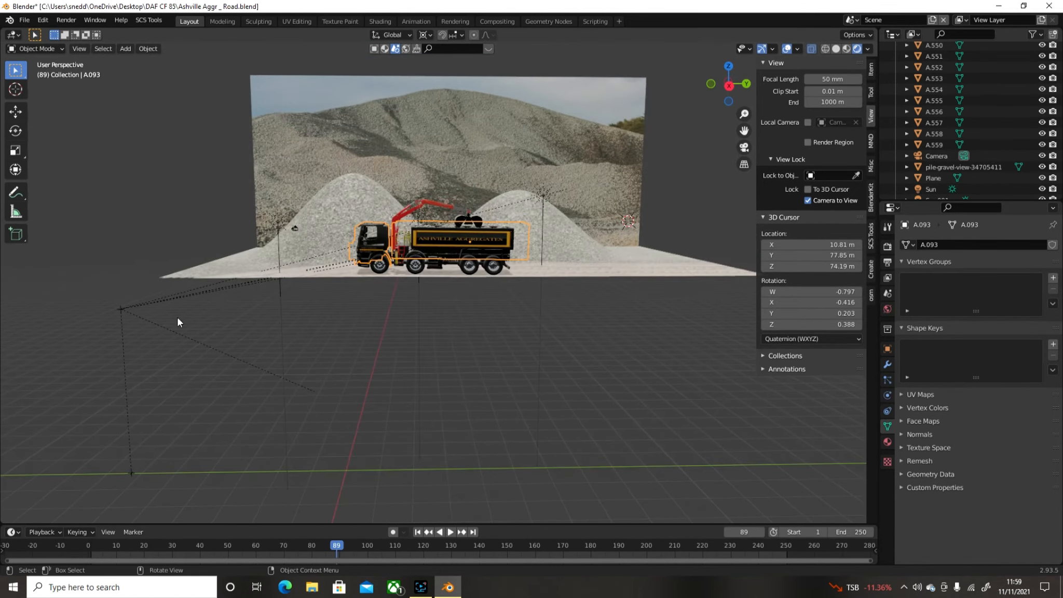
Step: Select the truck's parent empty again and compare it with selecting a single rear wheel part
left_click(121, 309)
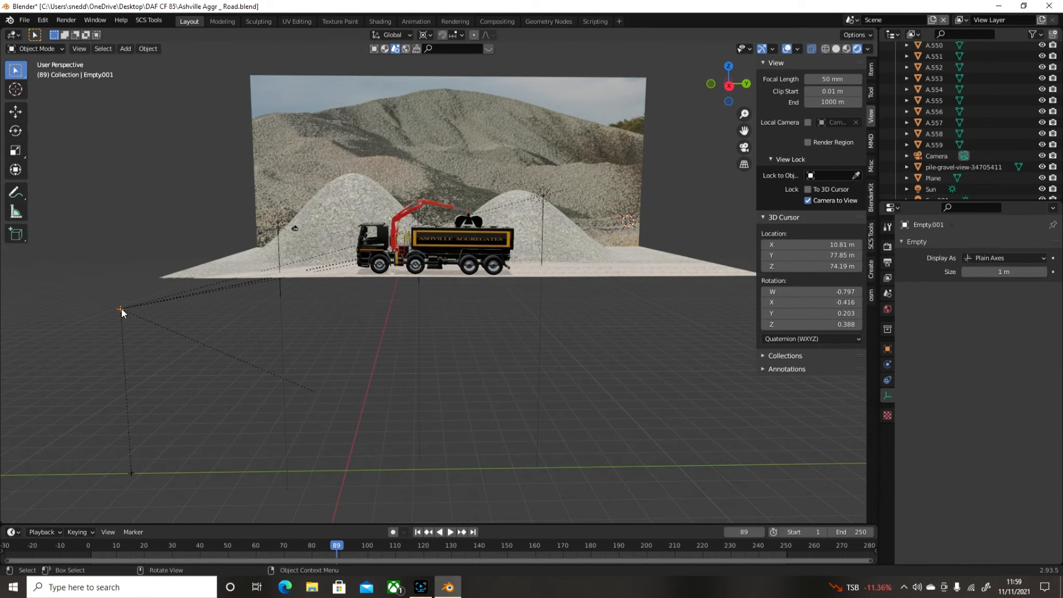
scroll(505, 294, "up", 4)
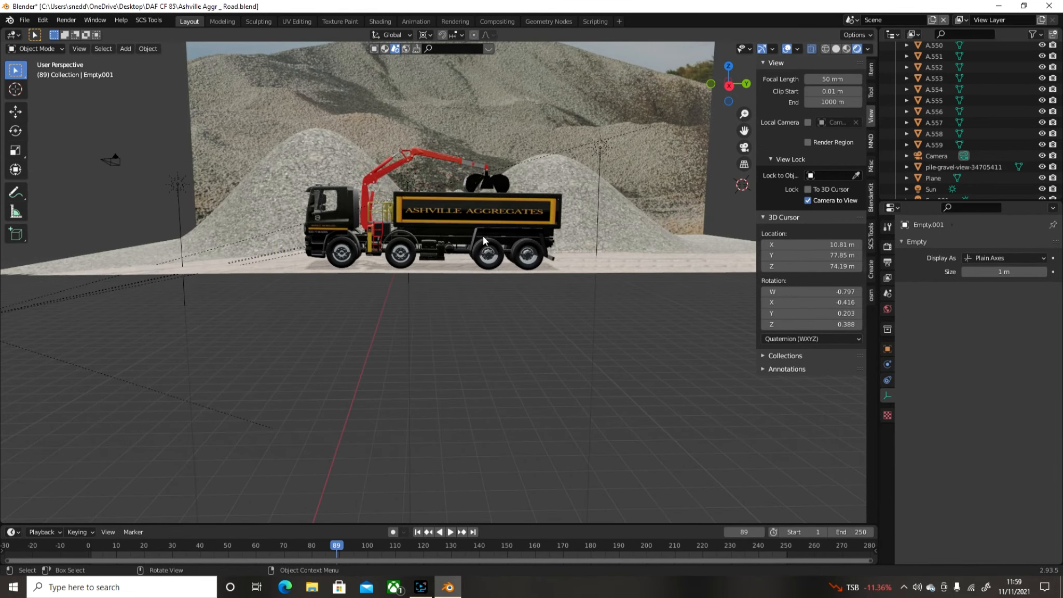
left_click(483, 239)
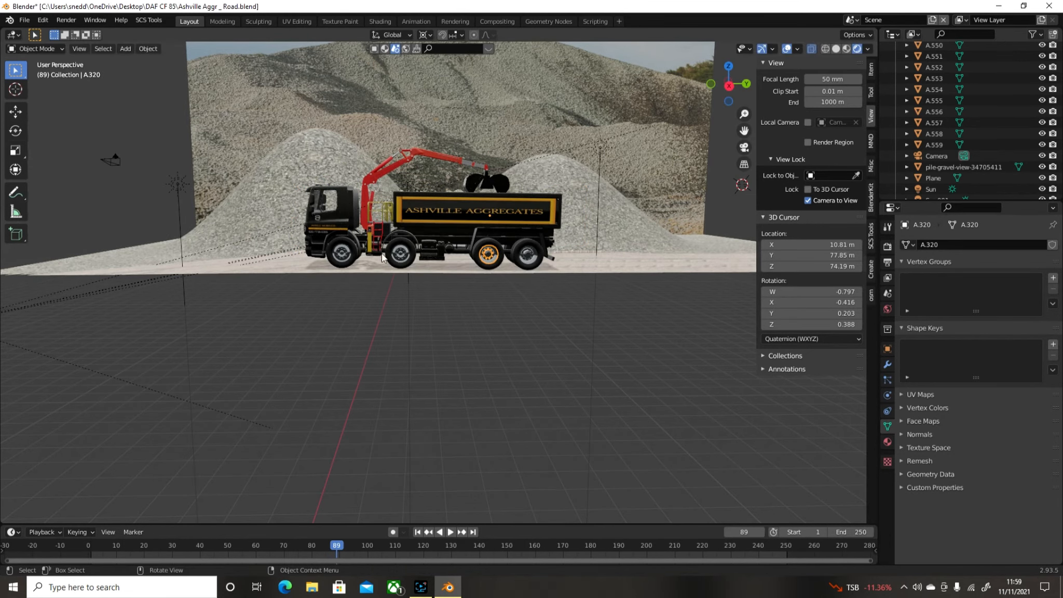
middle_click_drag(376, 239, 457, 244)
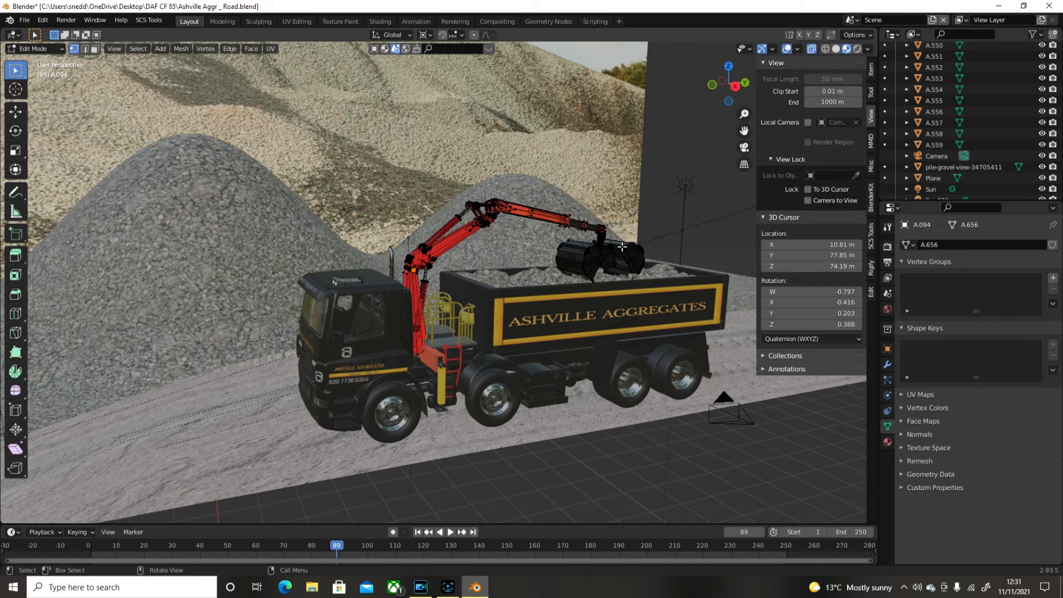
Step: Switch the crane arm mesh A.094 from Edit Mode to Object Mode and back to Edit Mode
left_click(57, 50)
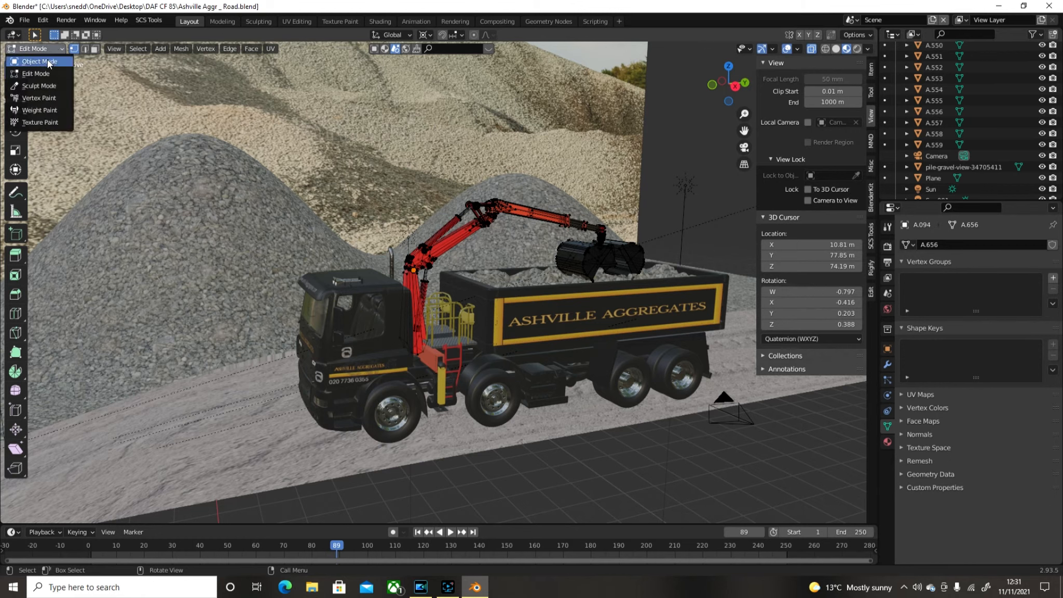
left_click(47, 59)
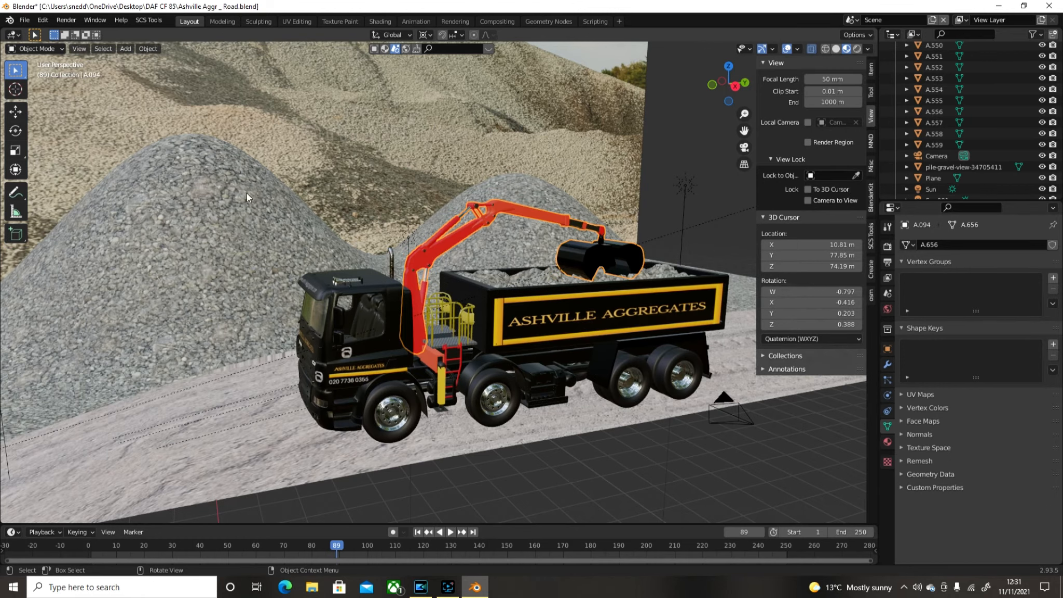
left_click(457, 238)
left_click(457, 238)
left_click(457, 239)
left_click(60, 48)
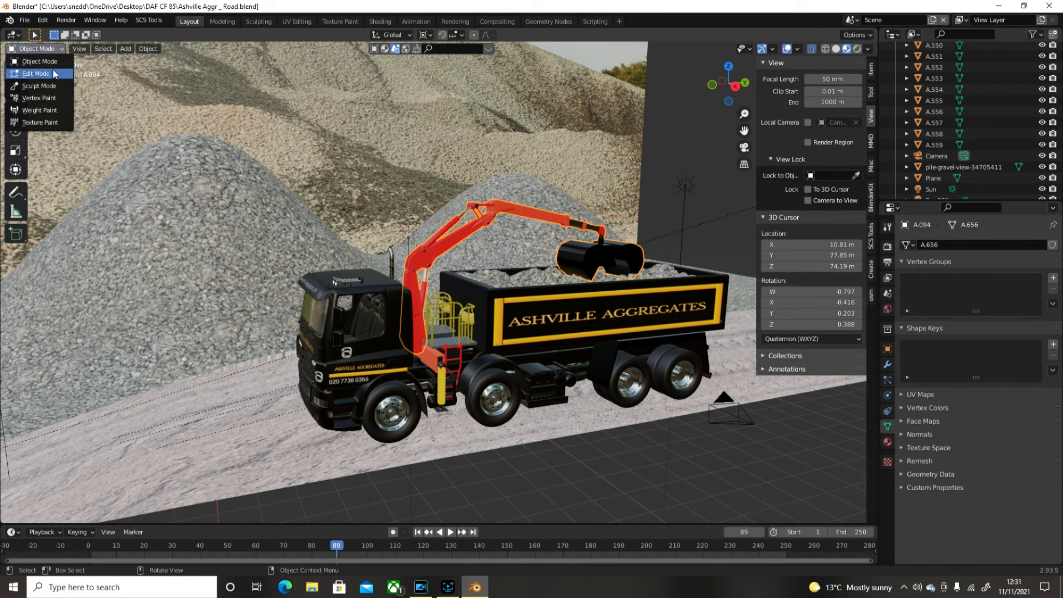
left_click(37, 73)
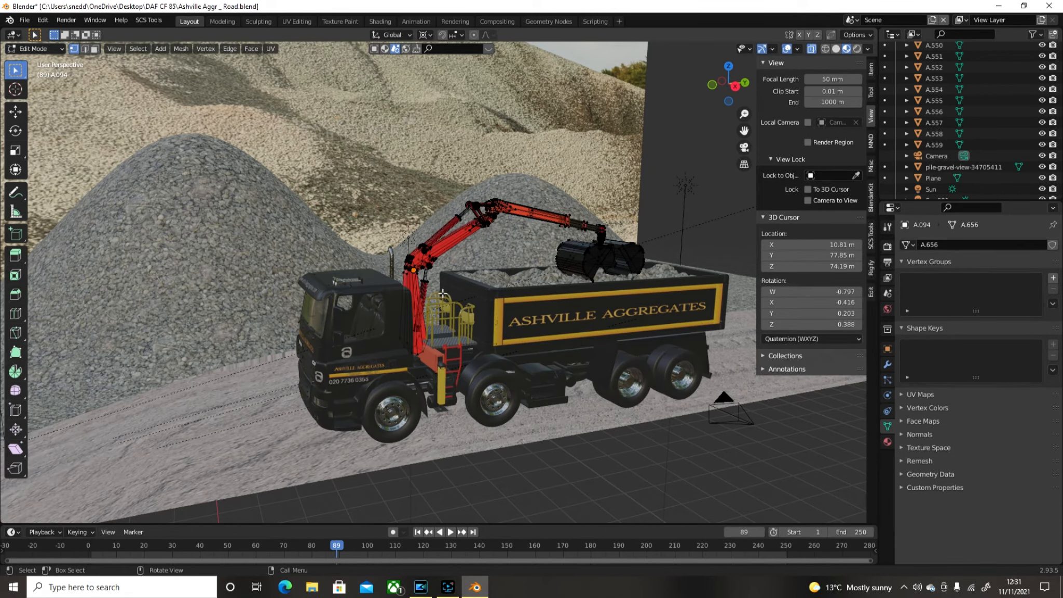
Step: Select the pivot pin vertices at the crane's lower joint and snap the 3D cursor to the selection
scroll(424, 289, "up", 8)
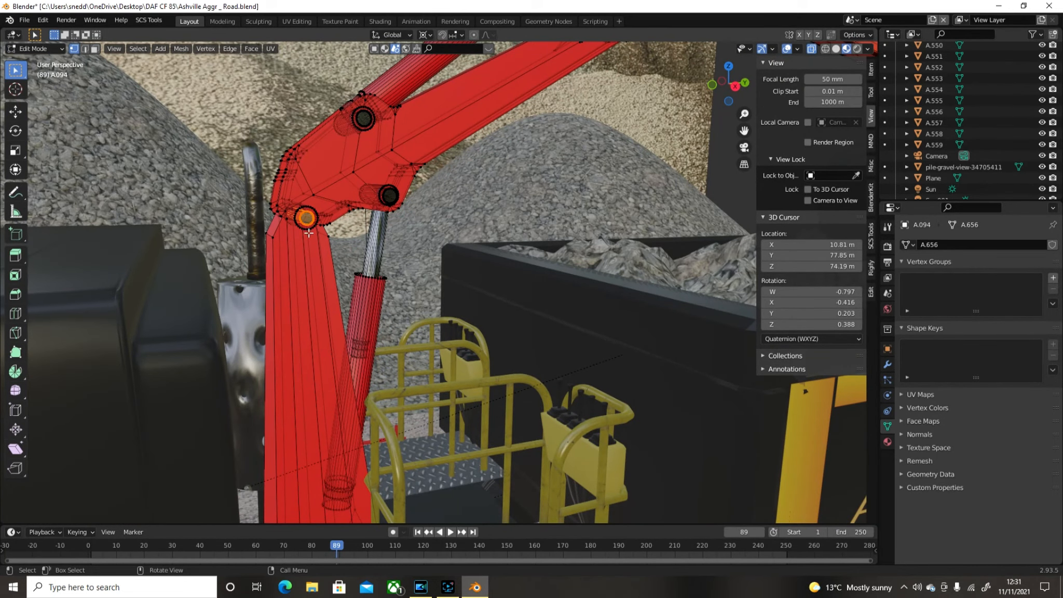
scroll(312, 297, "down", 2)
scroll(312, 297, "down", 4)
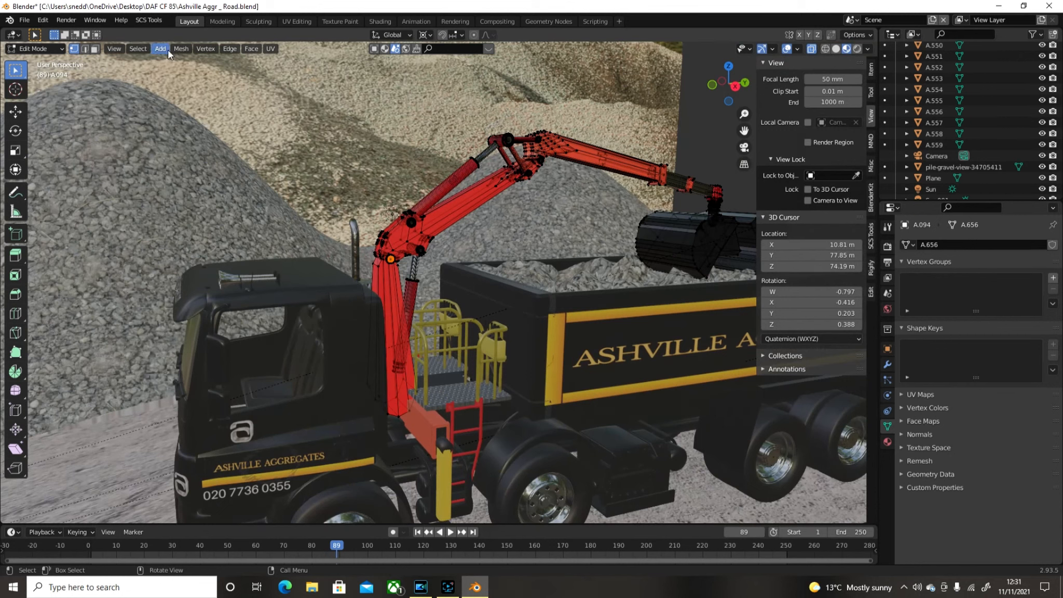
left_click(181, 48)
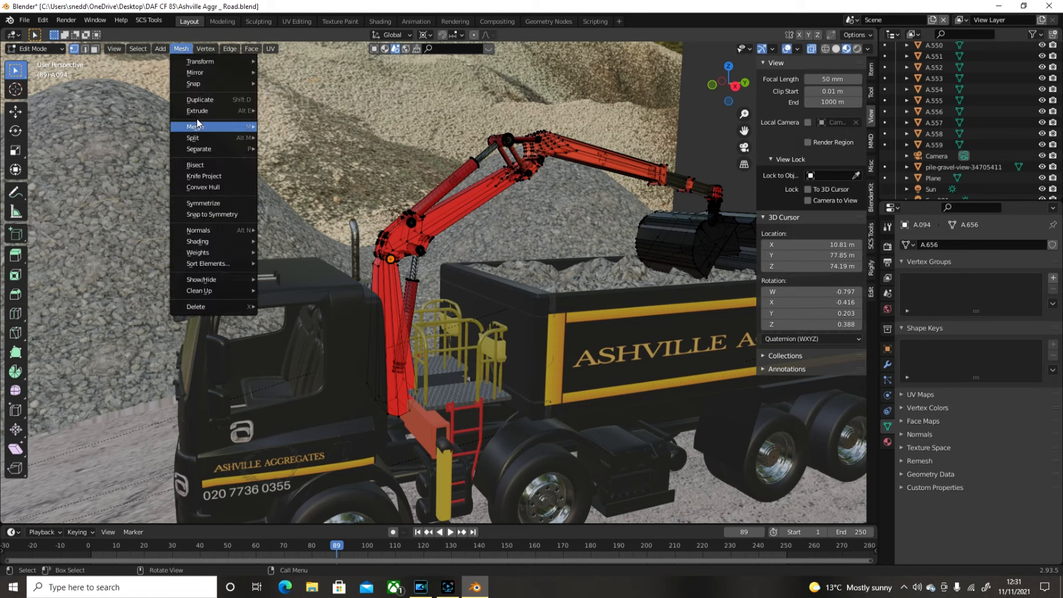
mouse_move(200, 83)
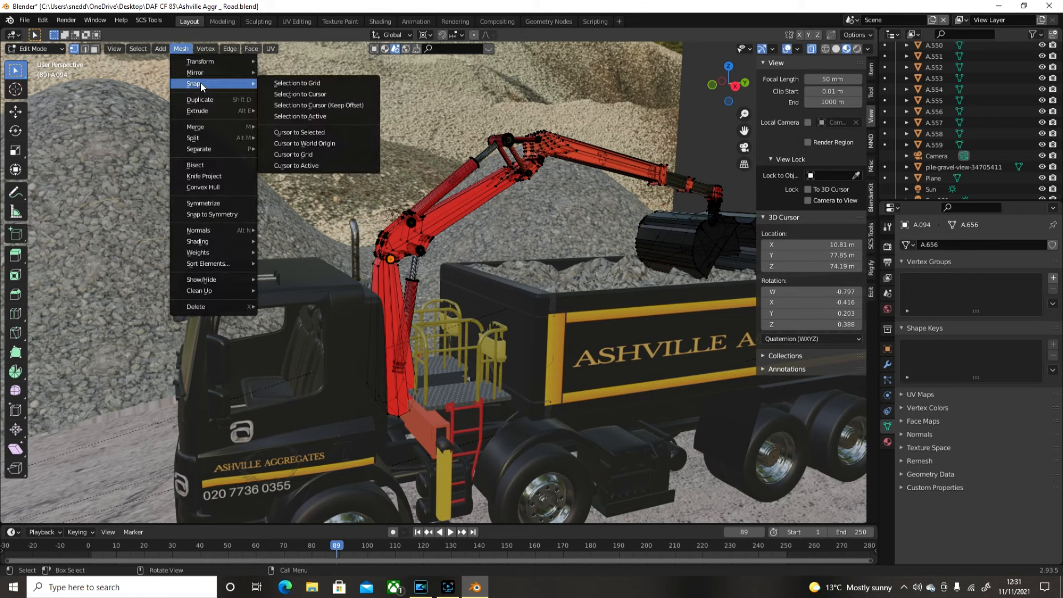
left_click(296, 132)
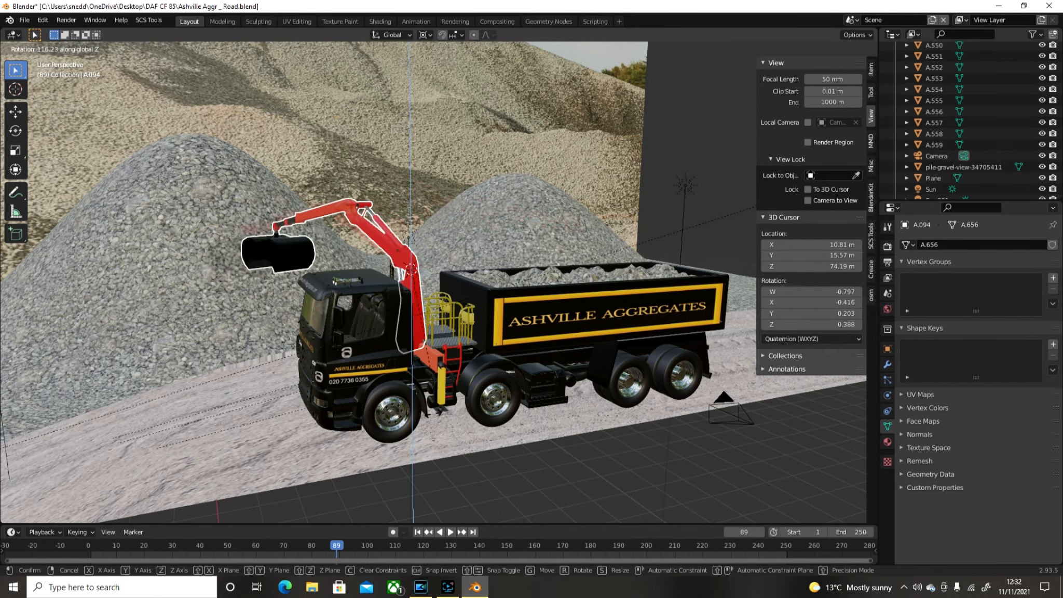
Step: Rotate the whole crane arm 104° about the global Z axis in Object Mode, swinging the grab over the cab
left_click(426, 414)
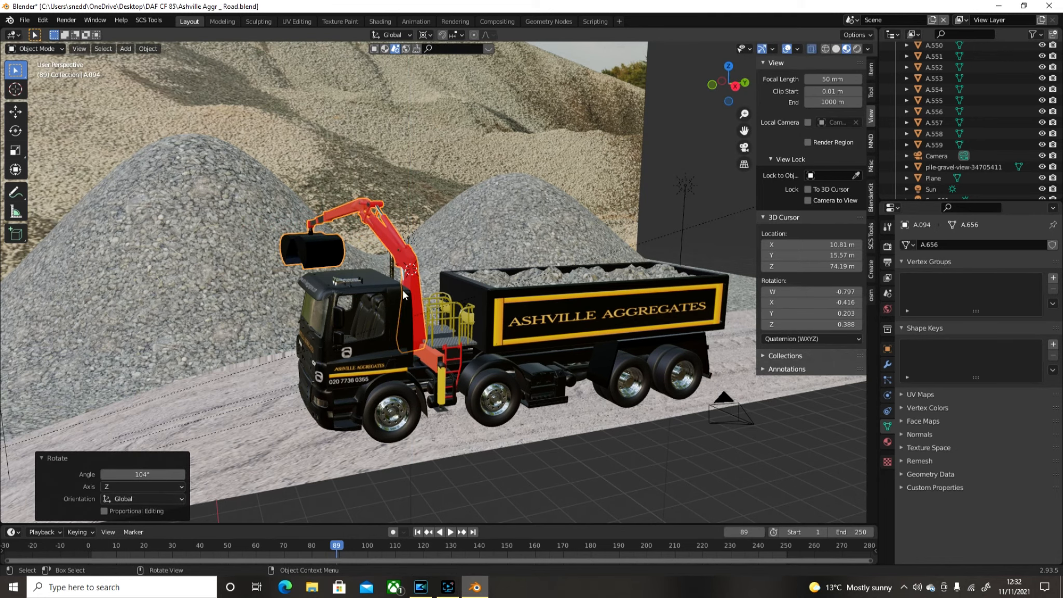
Step: Try rotating the crane arm about the global X axis and the global Y axis, and cancel it
middle_click_drag(497, 402, 589, 396)
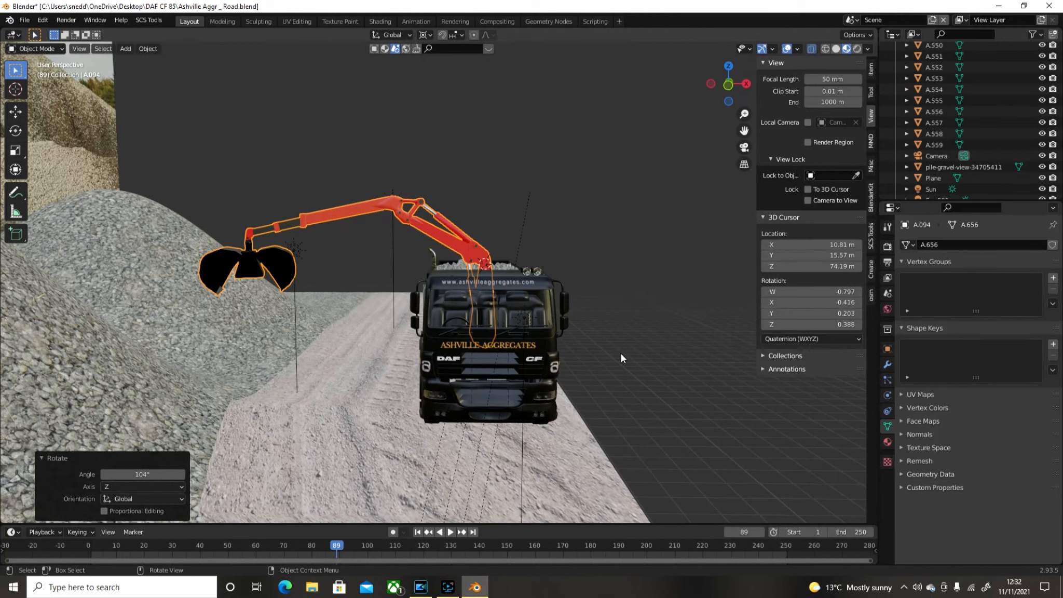
key("r")
key("x")
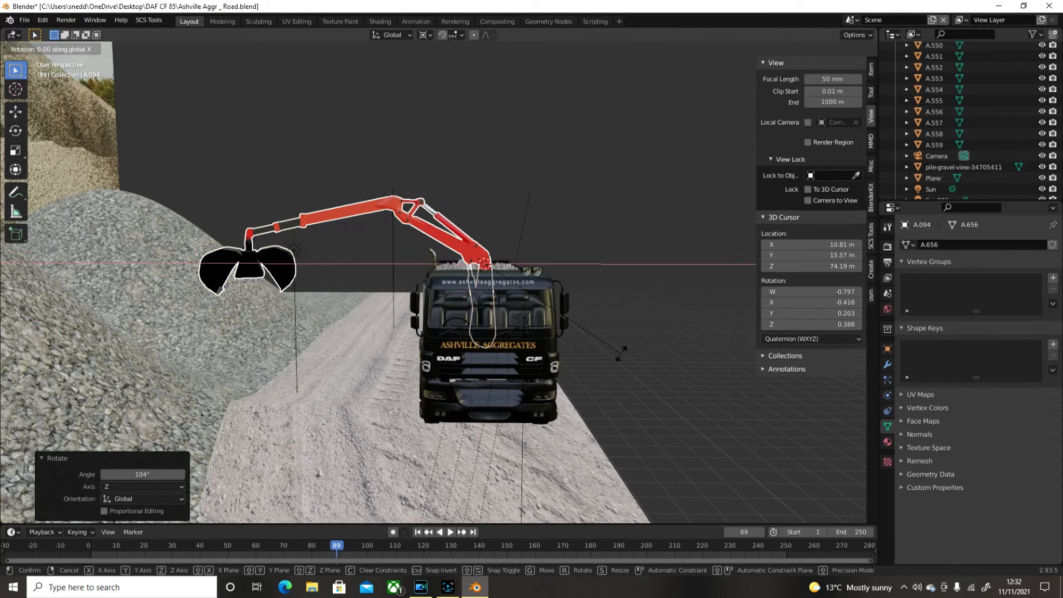
key("y")
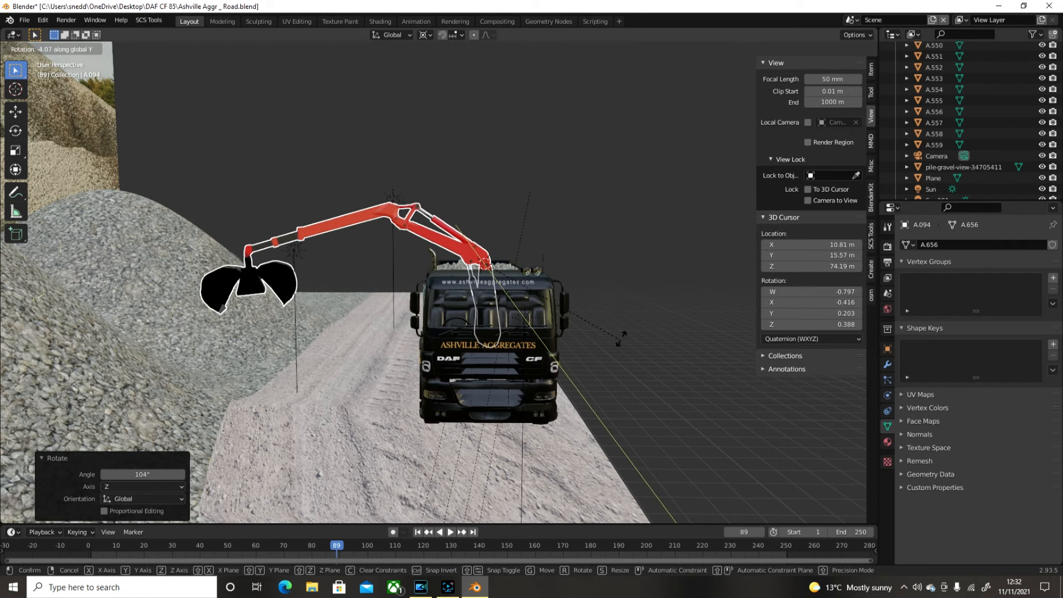
right_click(588, 323)
Step: Rotate the crane arm -107° about the global Z axis so the grab hangs over the tipper body
middle_click_drag(599, 349, 288, 360)
middle_click_drag(522, 370, 525, 404)
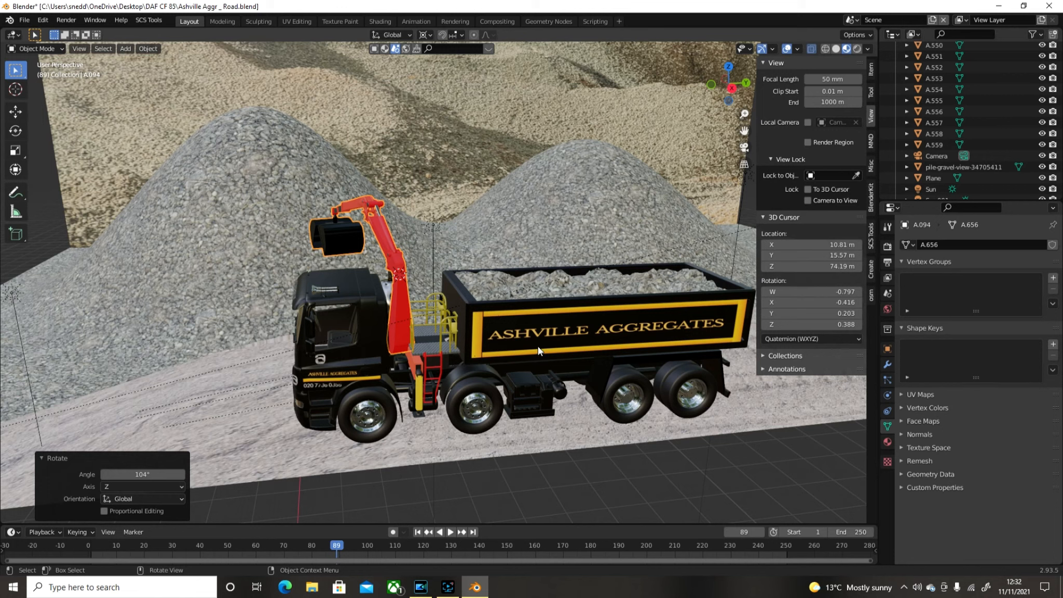
key("r")
key("z")
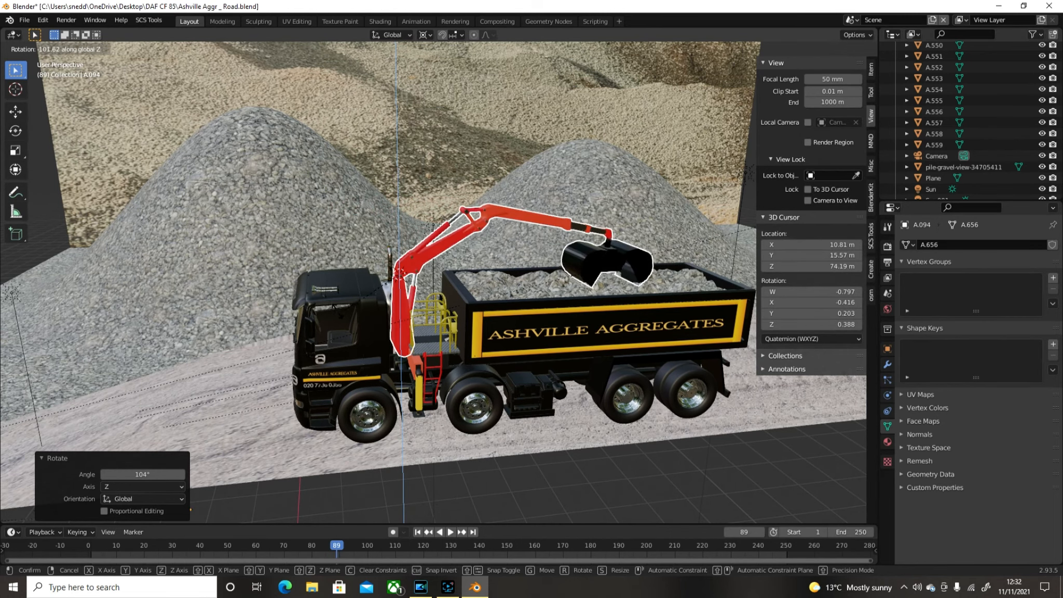
left_click(377, 337)
Step: Select the truck's parent empty Empty.001 in front of the scene and try a free move on it
middle_click_drag(484, 353, 488, 384)
scroll(487, 388, "down", 3)
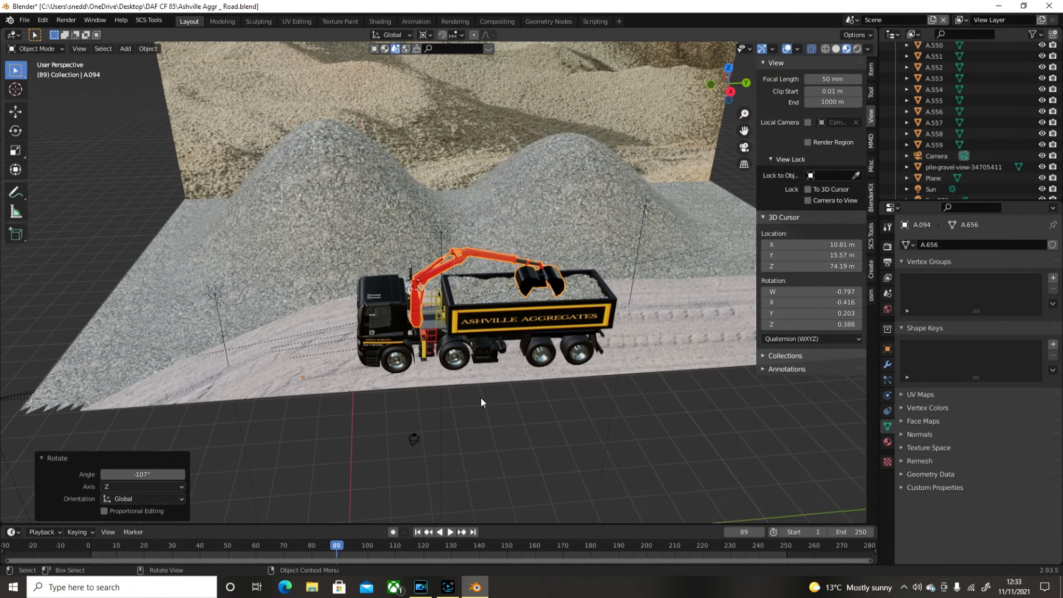
scroll(467, 405, "down", 3)
middle_click_drag(380, 424, 213, 367)
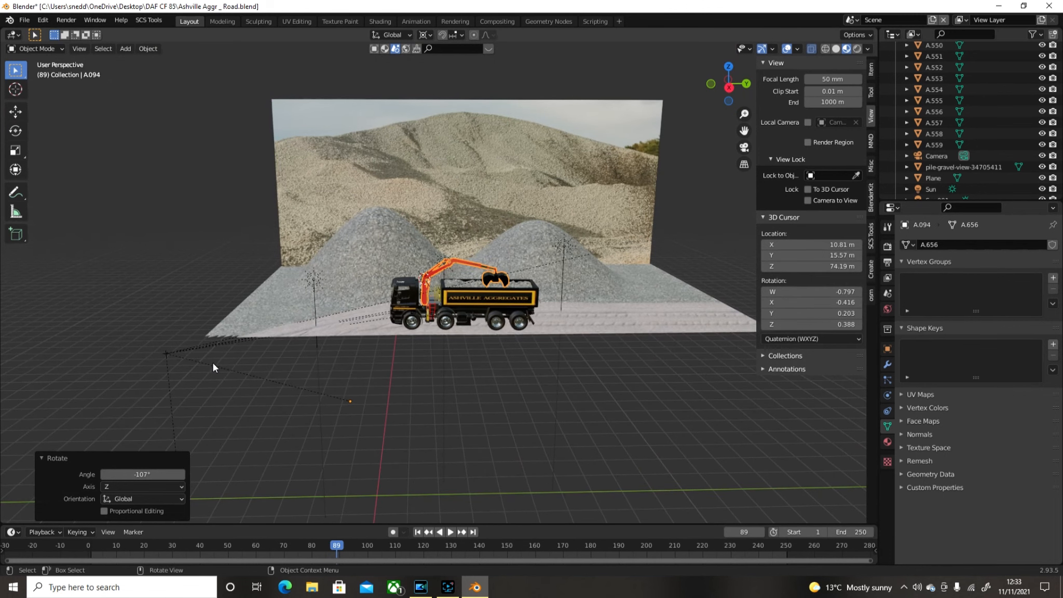
left_click(169, 355)
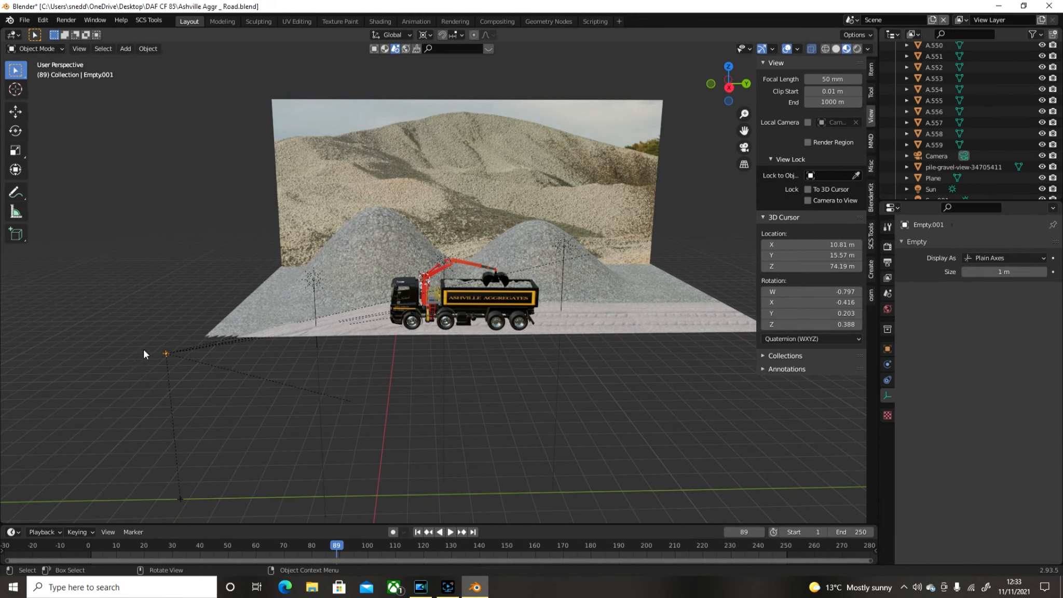
left_click_drag(158, 327, 185, 380)
middle_click_drag(165, 360, 304, 368)
scroll(304, 368, "up", 4)
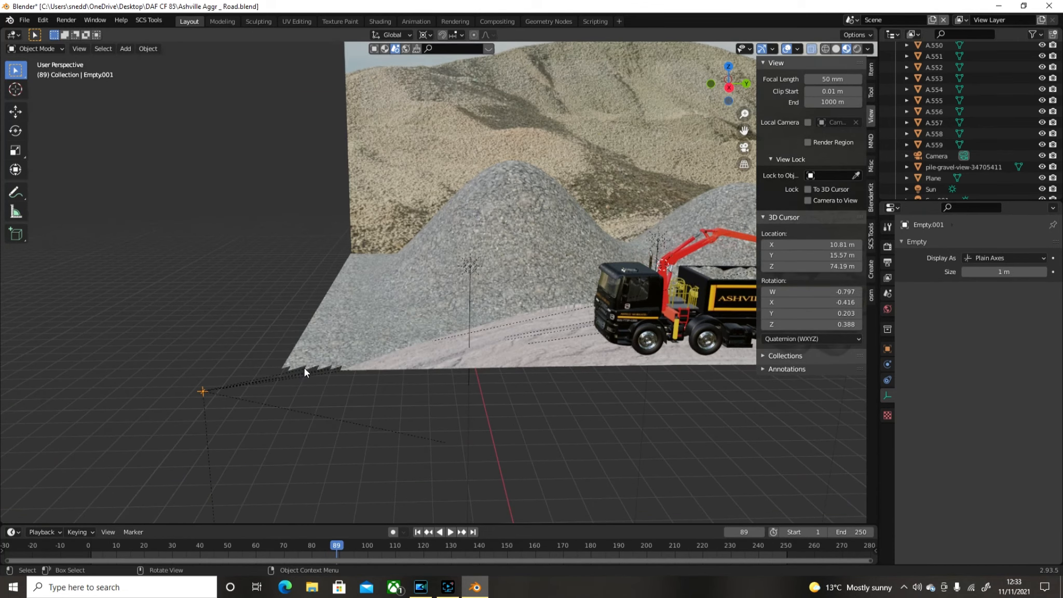
key("g")
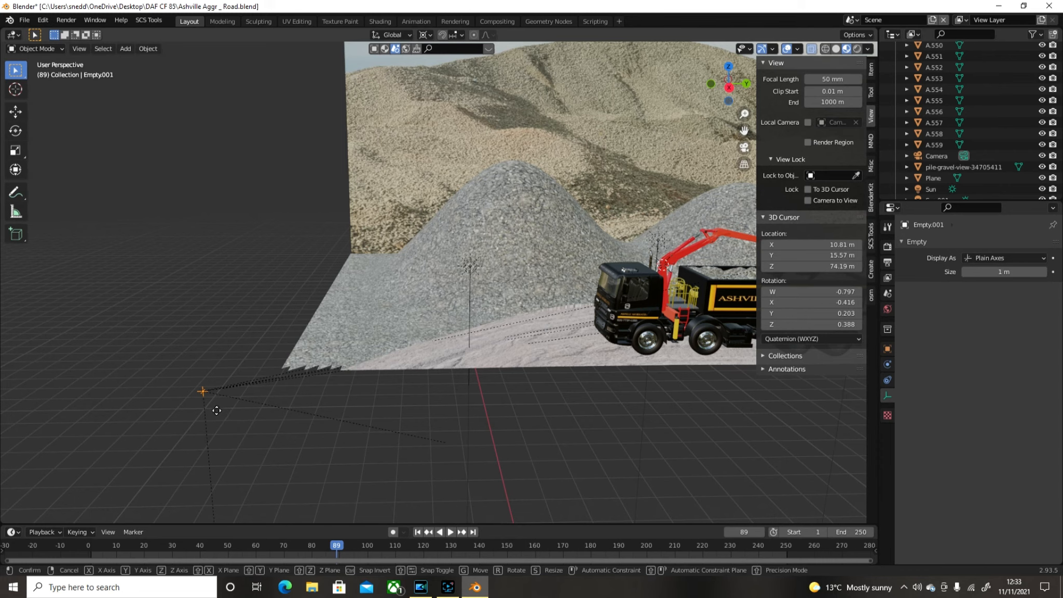
left_click(221, 410)
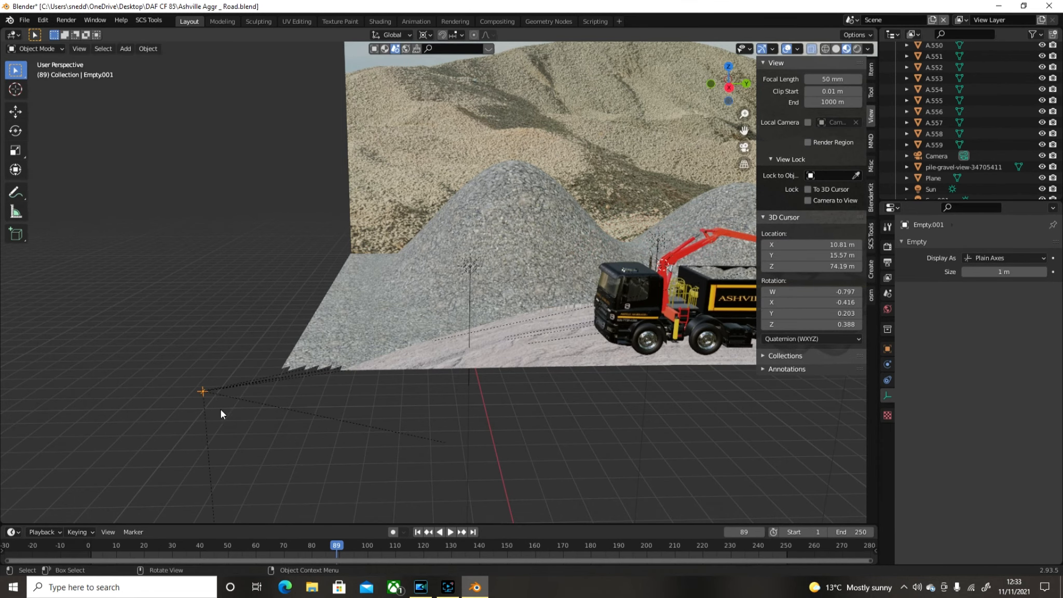
scroll(250, 412, "down", 2)
middle_click_drag(359, 452, 454, 419)
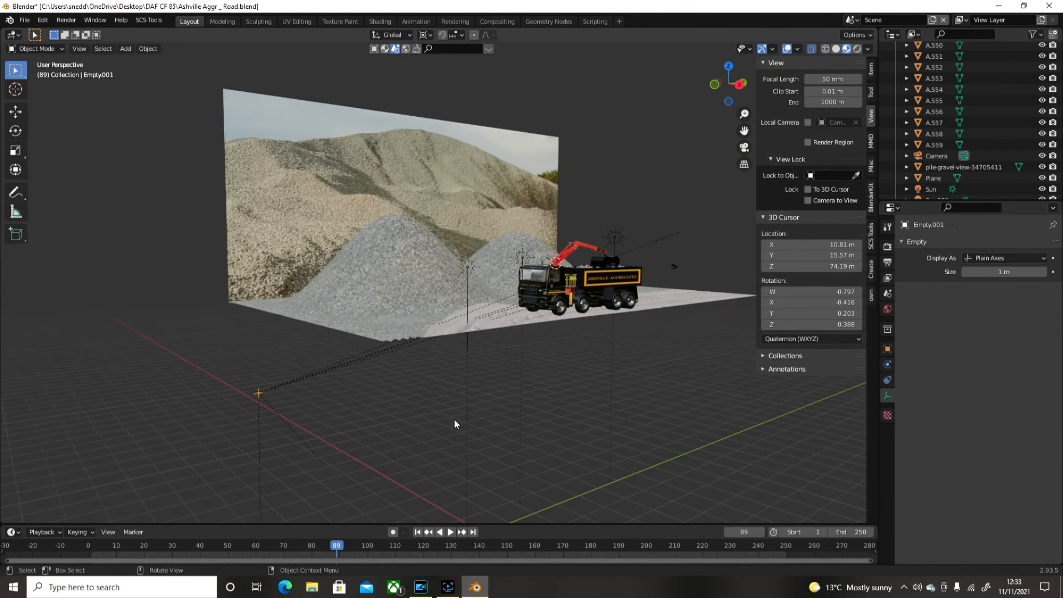
middle_click_drag(631, 358, 483, 439)
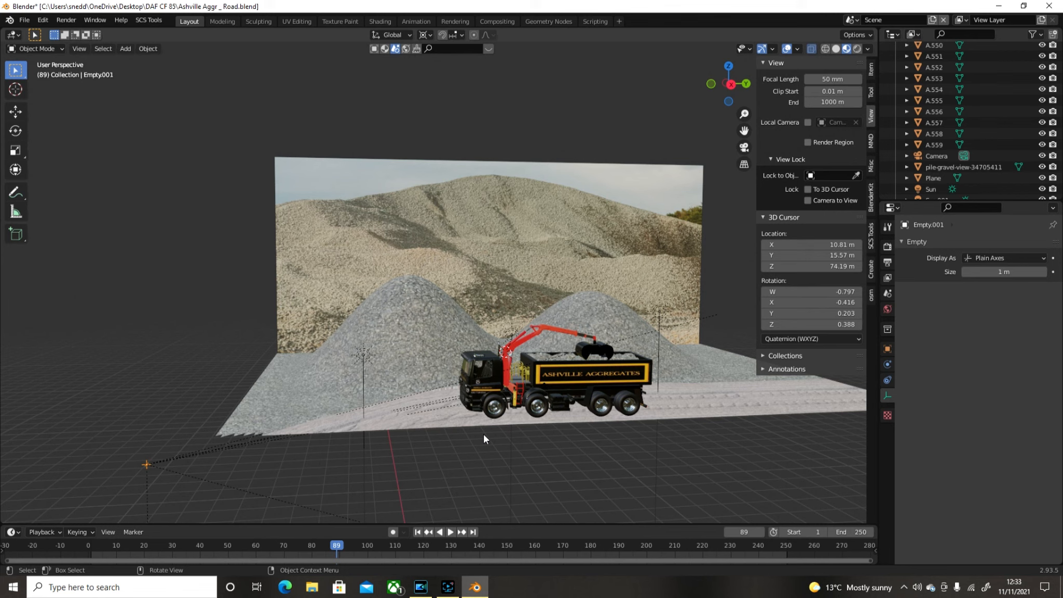
middle_click_drag(470, 460, 493, 403)
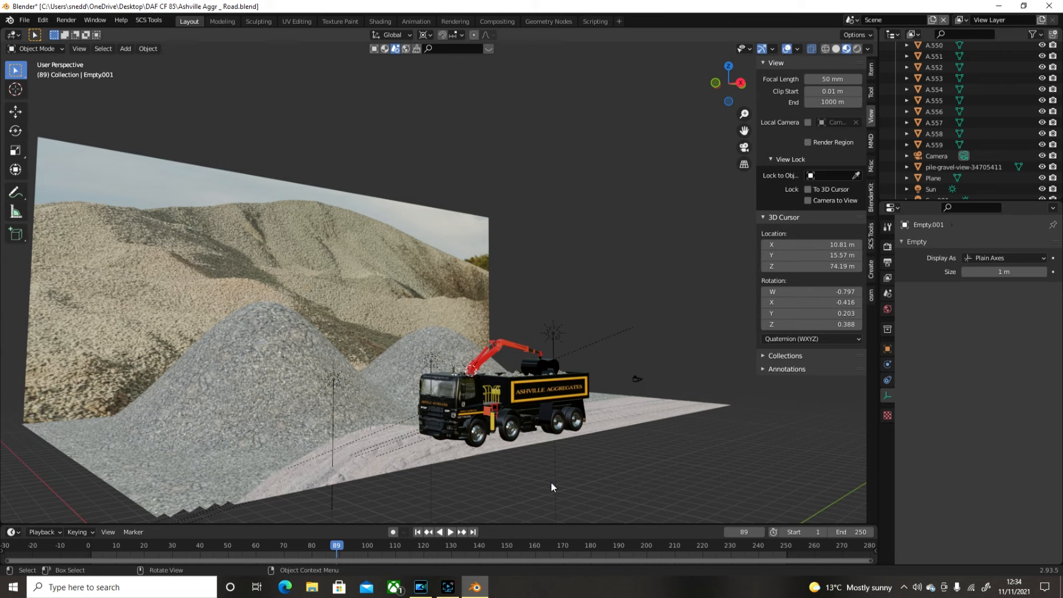
middle_click_drag(528, 480, 517, 479)
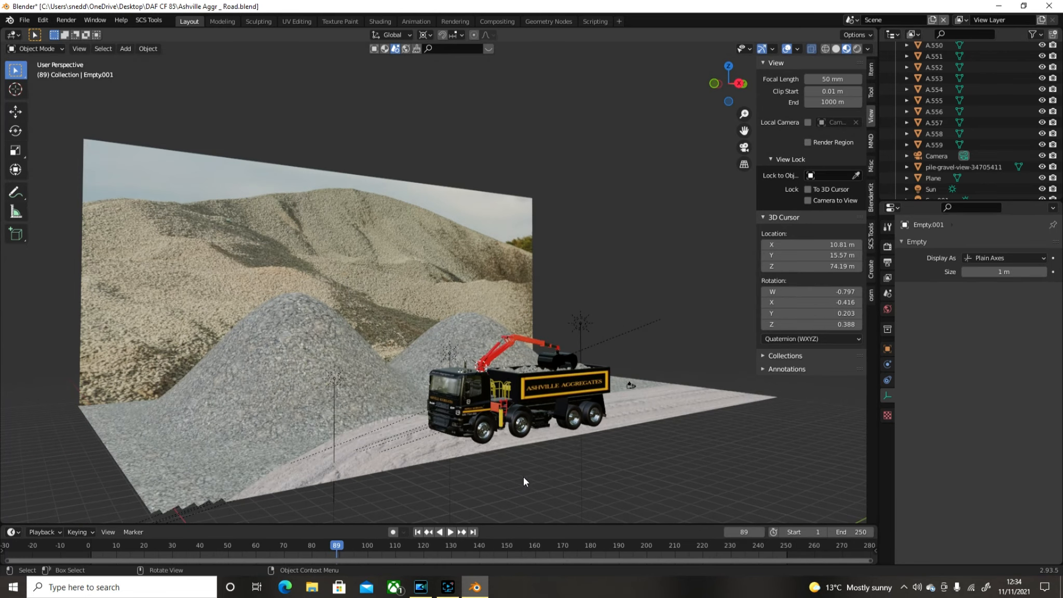
middle_click_drag(635, 469, 586, 449)
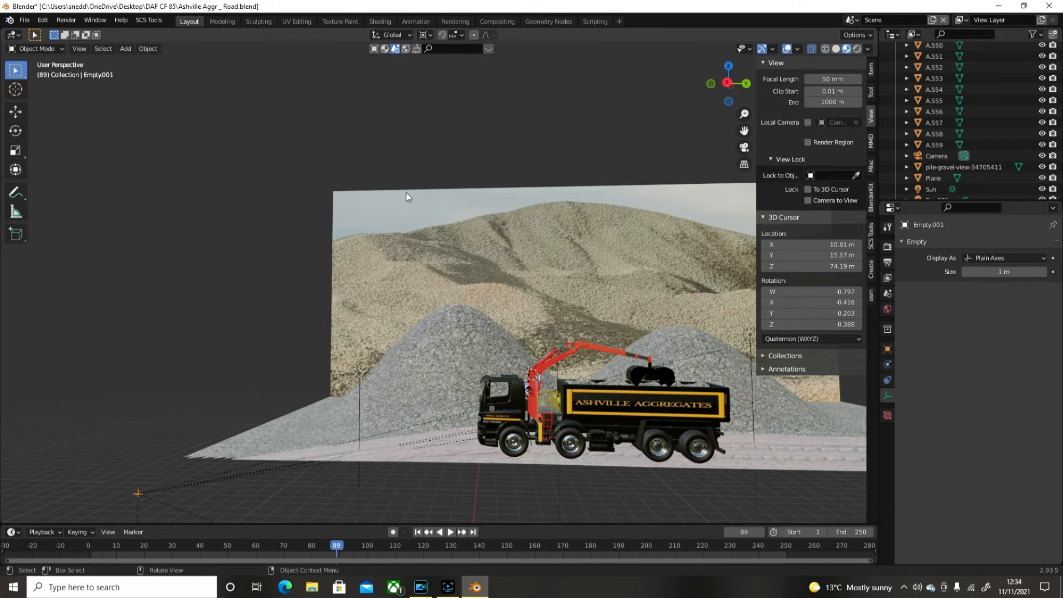